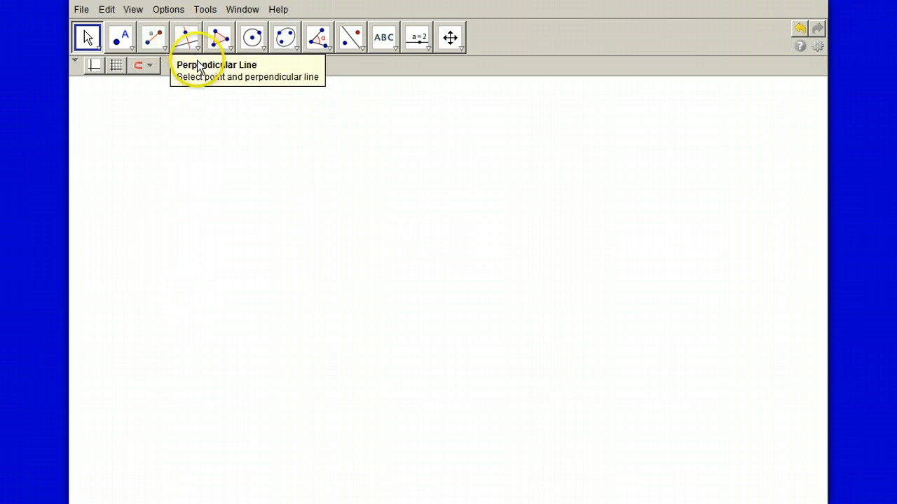
# Switch the grid on and off again, and do the same with the coordinate axes.
pyautogui.click(116, 70)
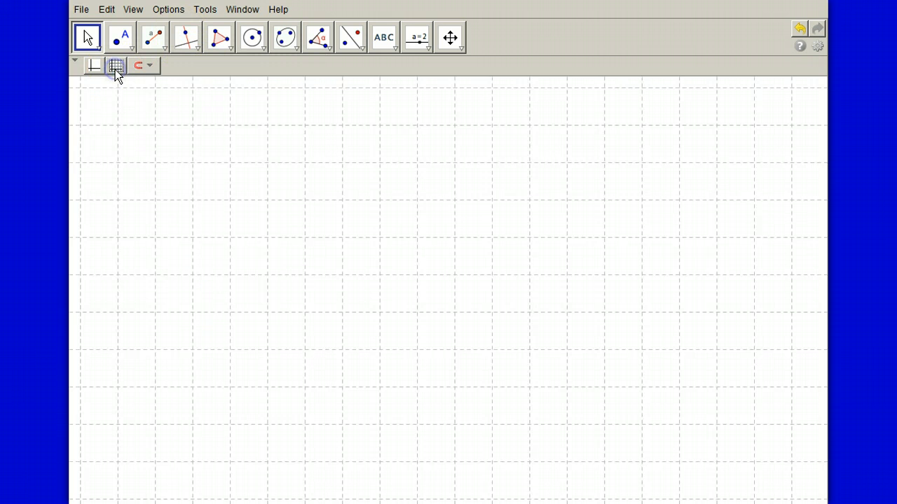
pyautogui.click(116, 70)
pyautogui.click(95, 68)
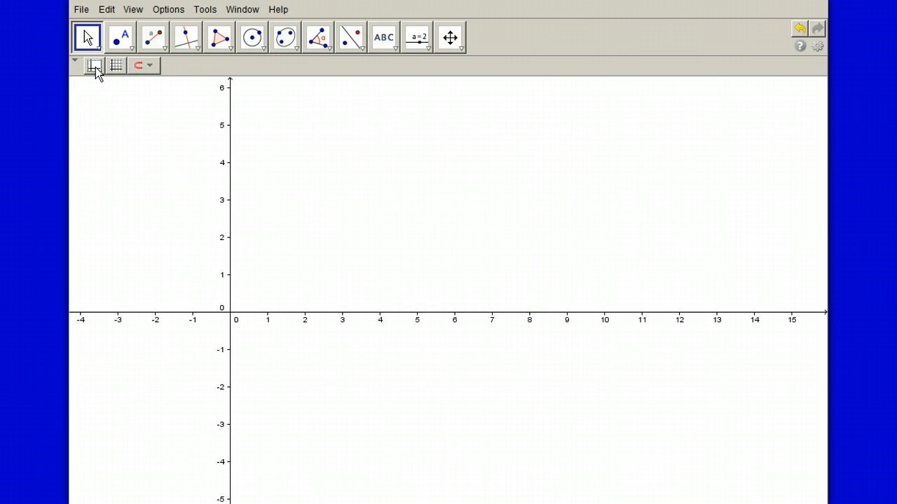
pyautogui.click(95, 68)
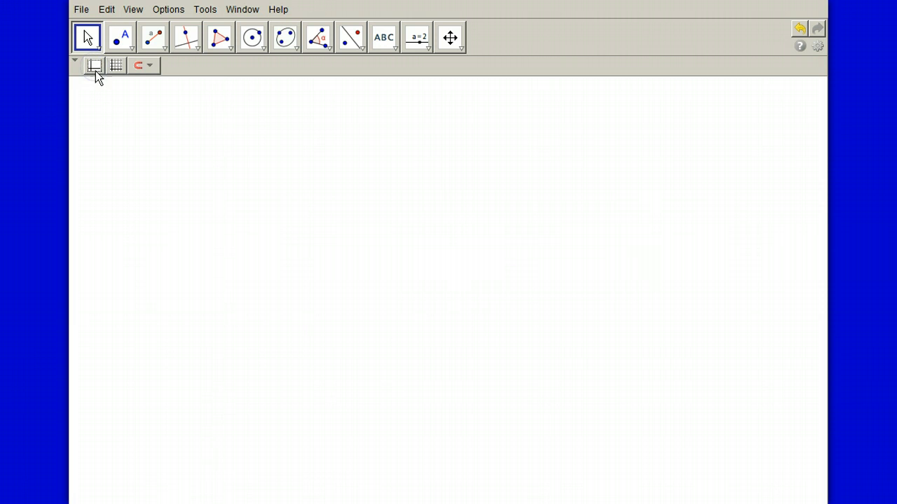
# Draw a horizontal segment with fixed length 3, starting from a new point in the upper-left area of the canvas.
pyautogui.click(145, 136)
pyautogui.click(167, 52)
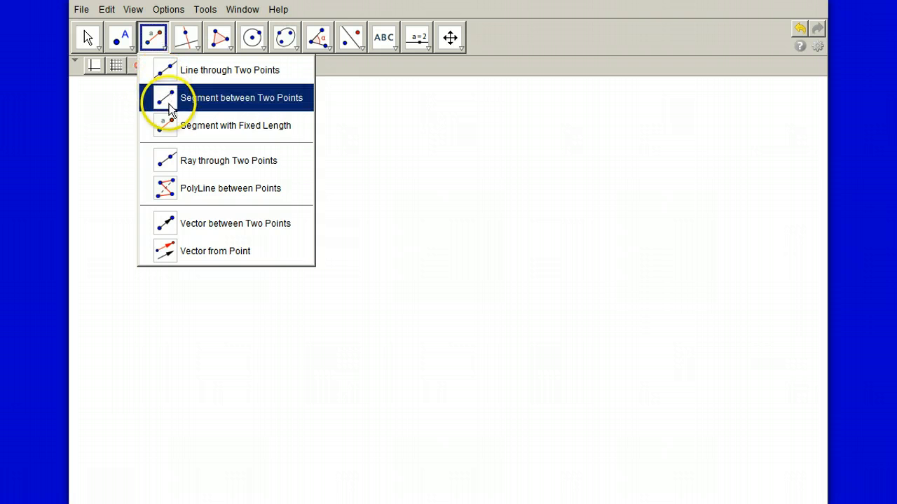
pyautogui.click(168, 125)
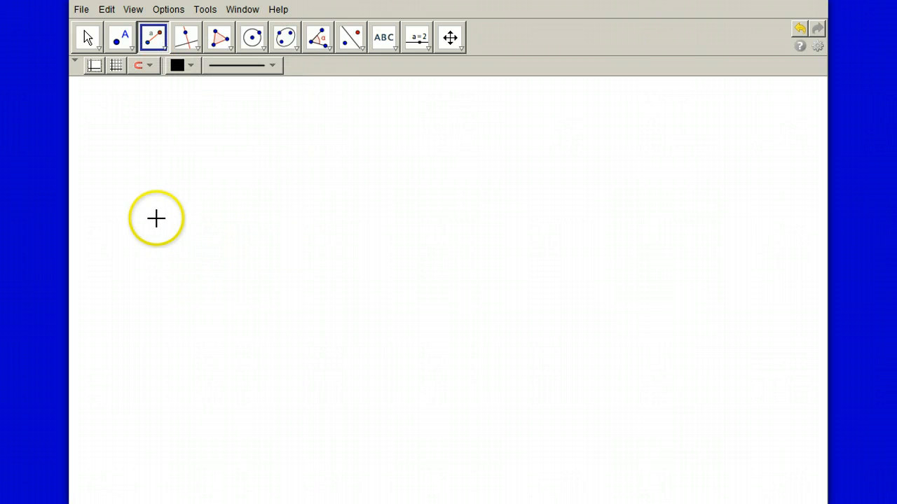
pyautogui.click(147, 200)
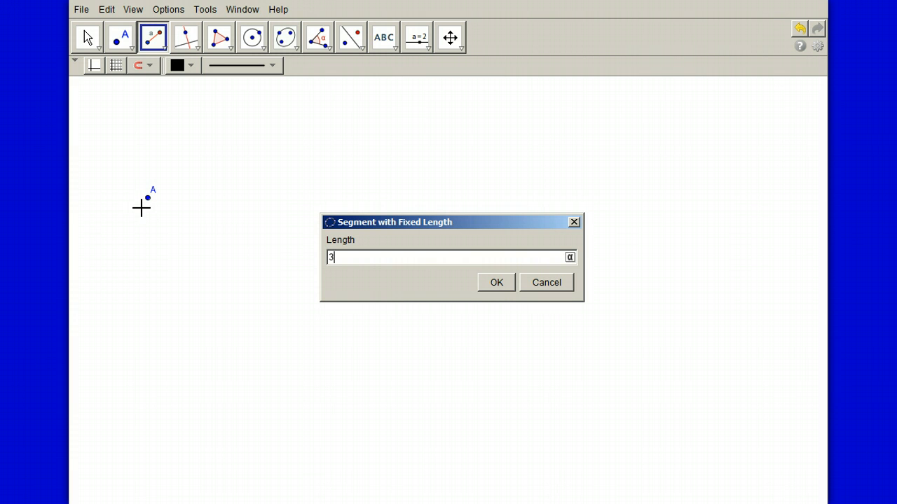
pyautogui.click(494, 283)
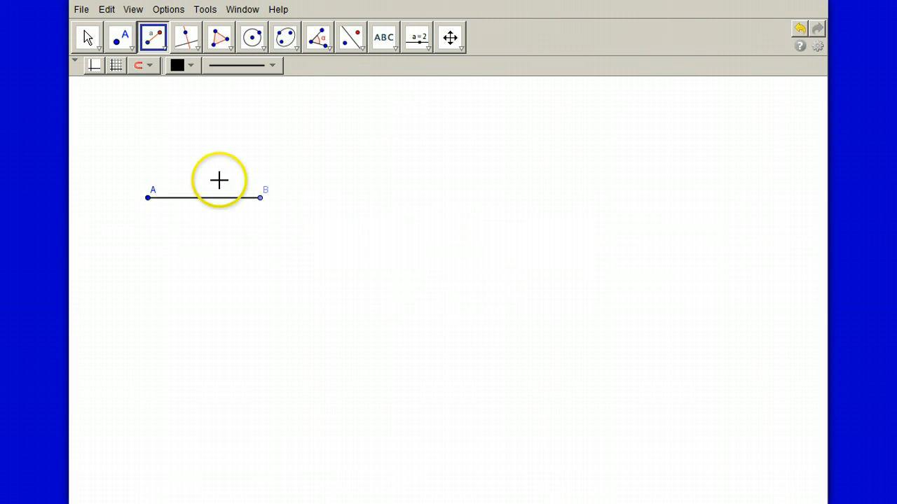
# Extend the chain with a fixed-length segment of 5 from B and one of 6 from C.
pyautogui.click(261, 199)
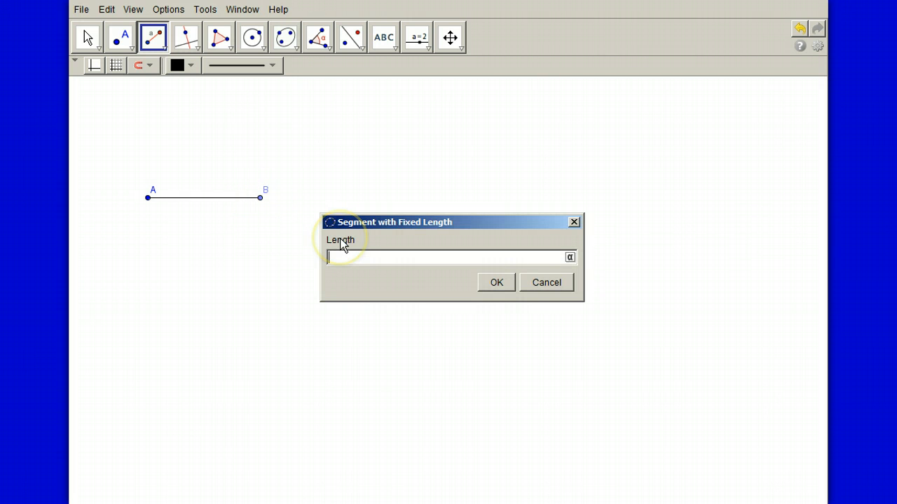
pyautogui.write('5')
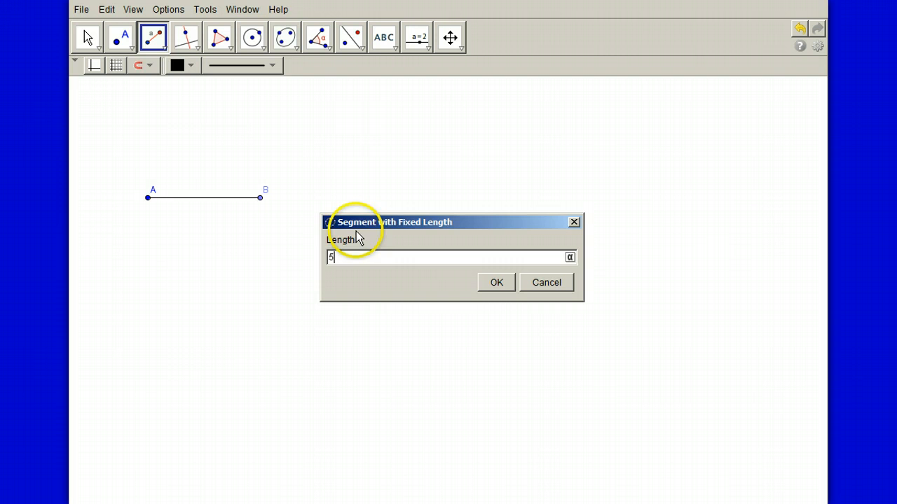
pyautogui.click(482, 284)
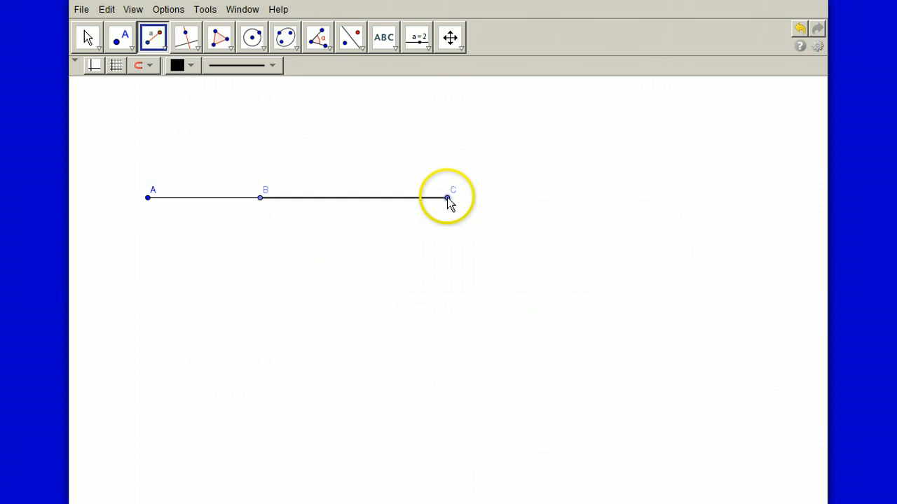
pyautogui.click(447, 197)
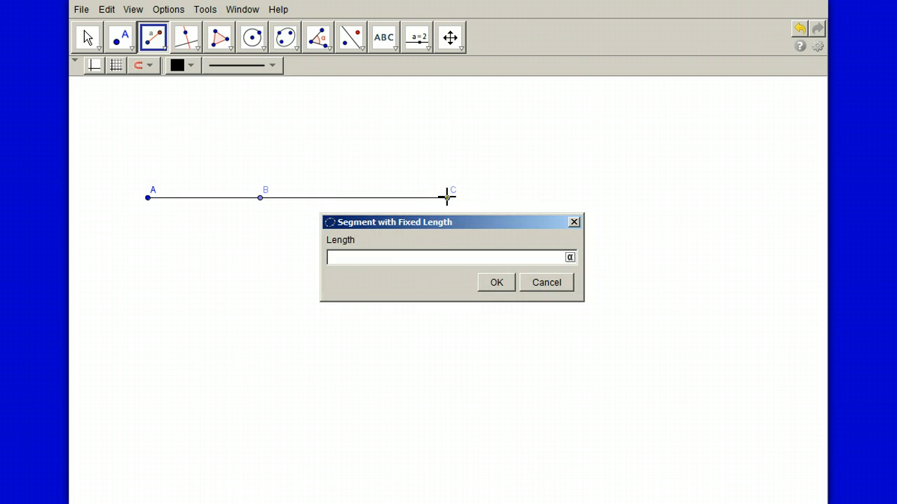
pyautogui.write('6')
pyautogui.click(496, 285)
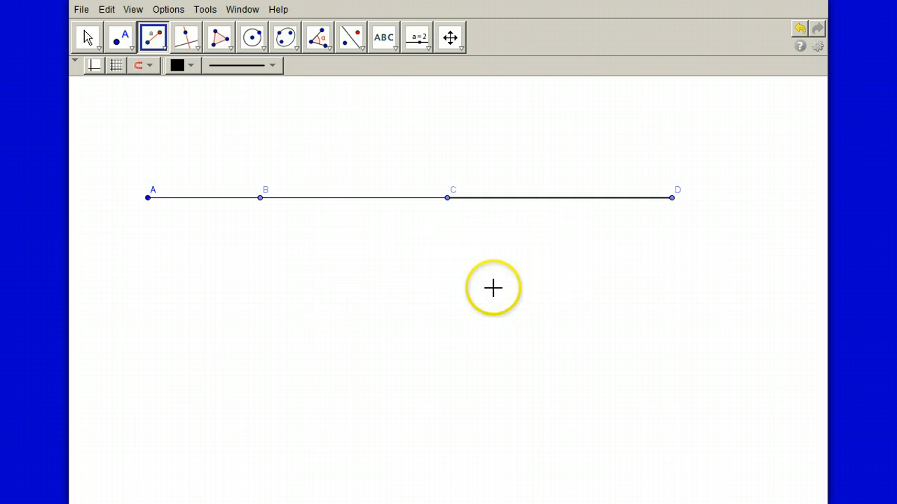
# With the Move tool, swing endpoint D around C until it lies below point B.
pyautogui.click(87, 37)
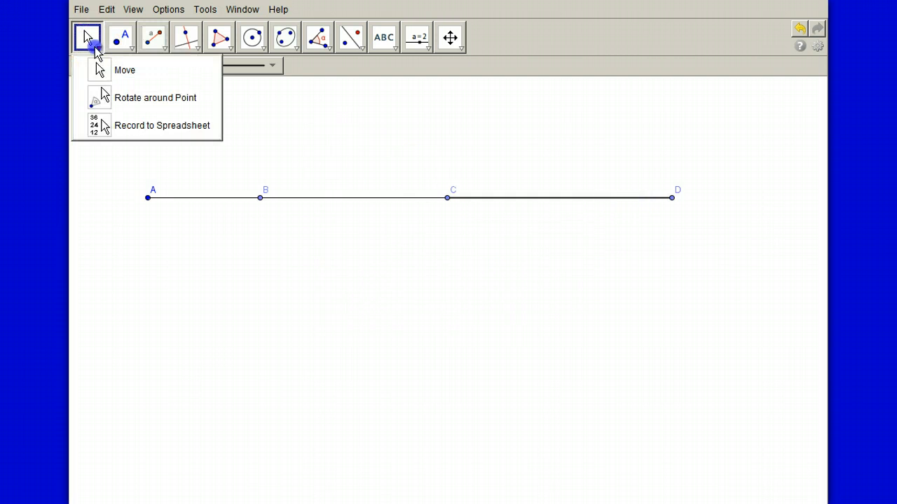
pyautogui.click(105, 70)
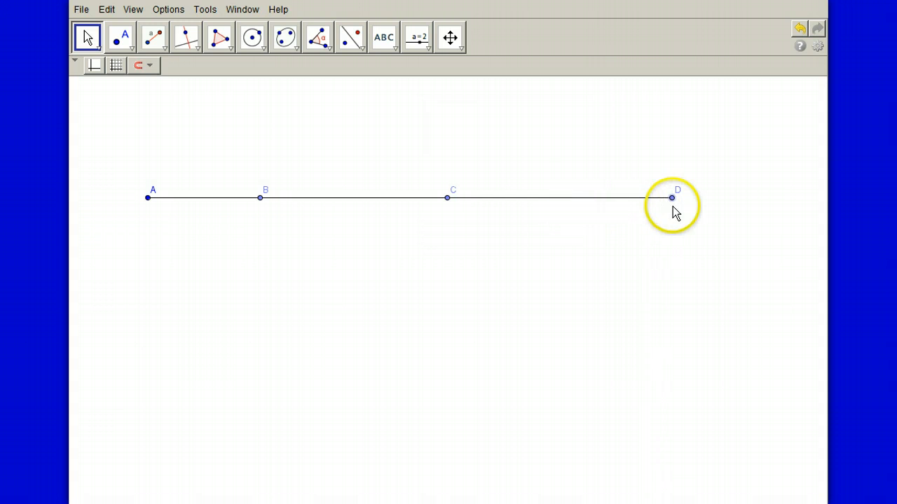
pyautogui.moveTo(672, 197); pyautogui.dragTo(286, 282)
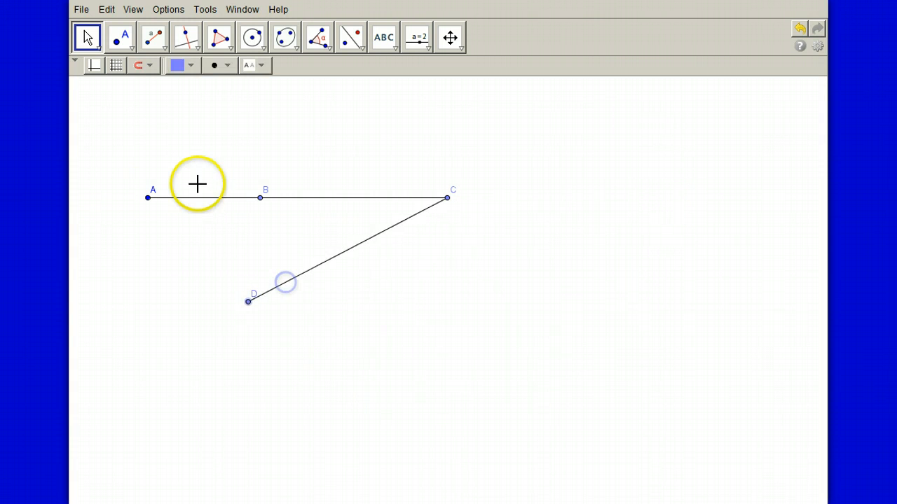
# Shift the segment chain up by moving point A, and raise B so that segment AB slopes upward.
pyautogui.click(147, 200)
pyautogui.moveTo(148, 202); pyautogui.dragTo(145, 153)
pyautogui.click(243, 155)
pyautogui.moveTo(256, 151); pyautogui.dragTo(215, 107)
pyautogui.click(145, 151)
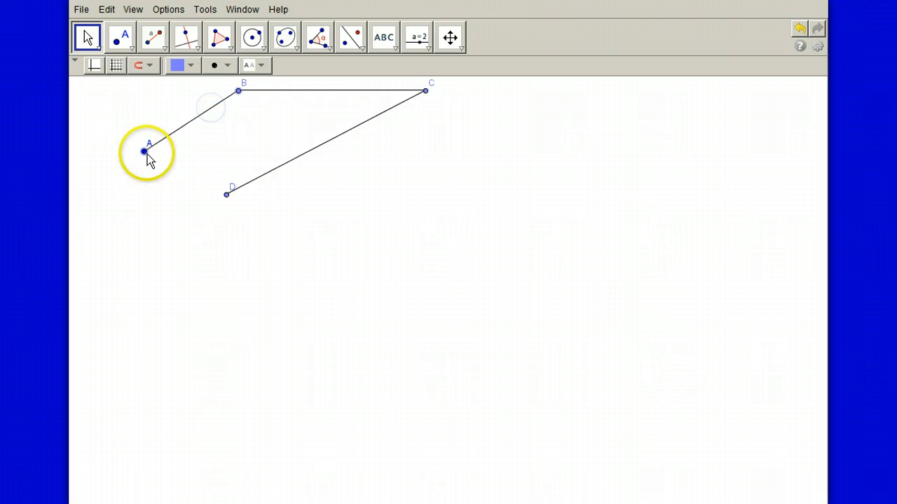
pyautogui.click(227, 198)
pyautogui.moveTo(225, 194); pyautogui.dragTo(211, 203)
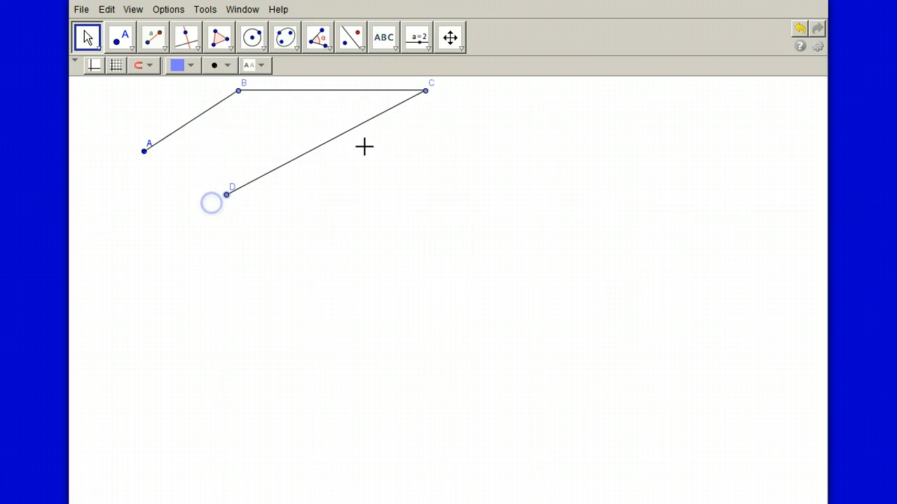
# Move A down and swing C below and to the right of B, so that segment CD runs back toward A.
pyautogui.click(416, 105)
pyautogui.moveTo(425, 94); pyautogui.dragTo(359, 172)
pyautogui.moveTo(195, 299); pyautogui.dragTo(155, 199)
pyautogui.moveTo(406, 244); pyautogui.dragTo(379, 274)
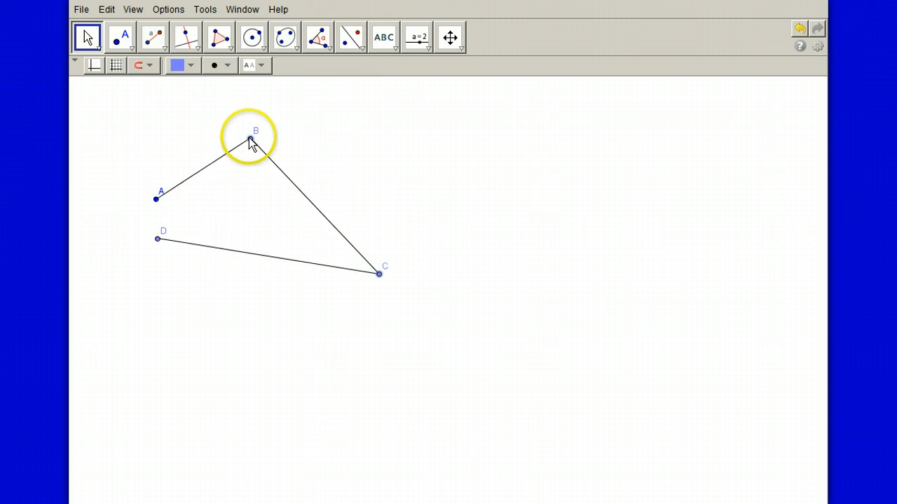
# Adjust points B and D until D coincides with A, closing the triangle with sides 3, 5 and 6.
pyautogui.moveTo(252, 143); pyautogui.dragTo(239, 125)
pyautogui.click(145, 227)
pyautogui.moveTo(145, 230); pyautogui.dragTo(150, 202)
pyautogui.click(228, 123)
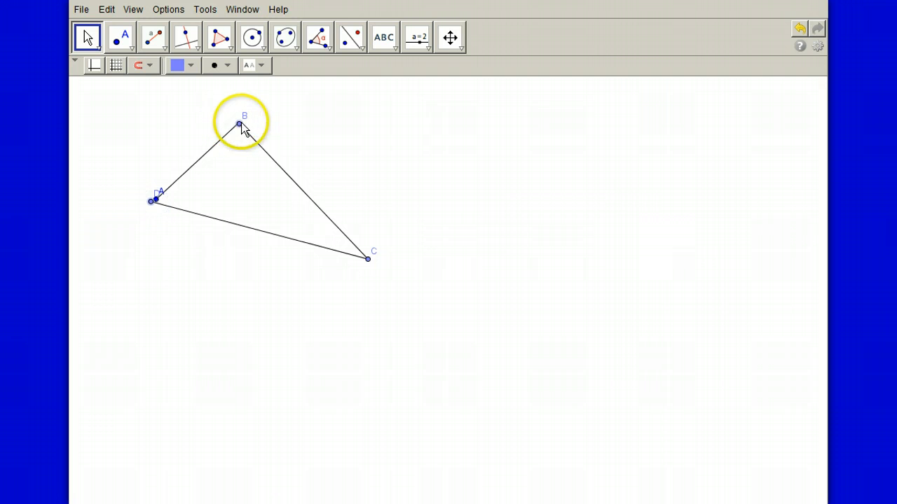
pyautogui.moveTo(240, 125); pyautogui.dragTo(246, 126)
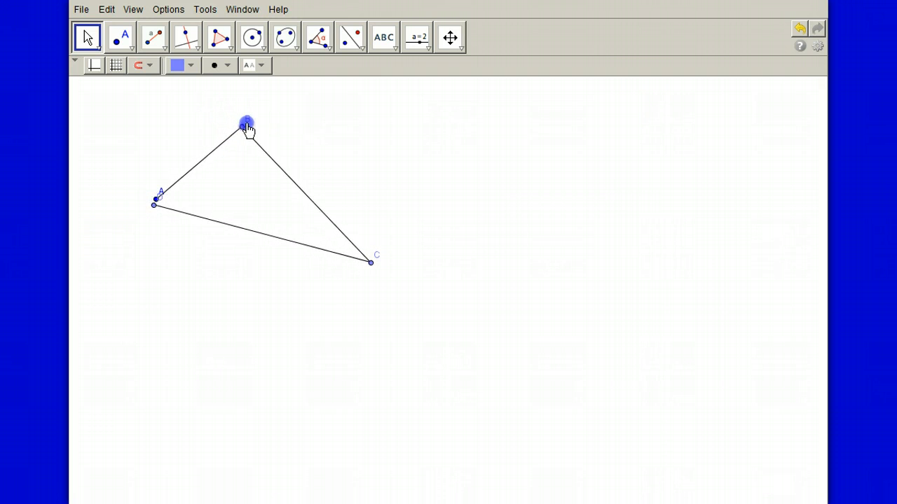
pyautogui.click(154, 207)
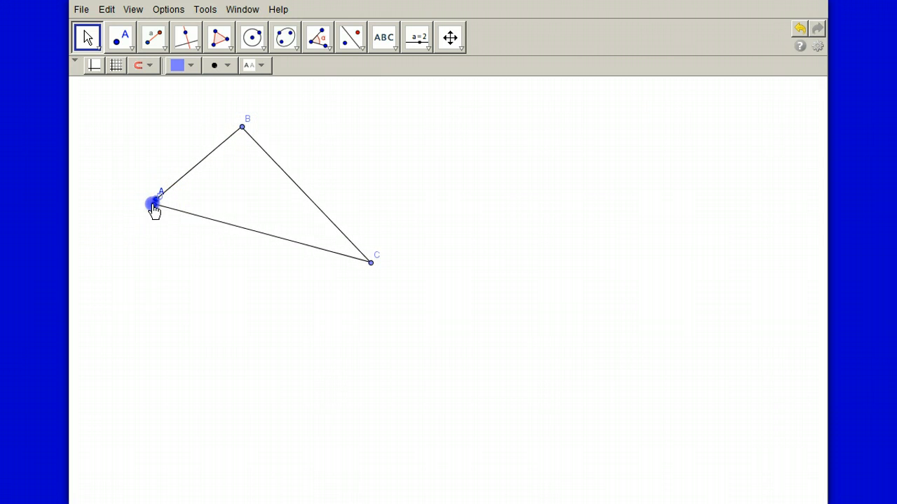
pyautogui.click(176, 270)
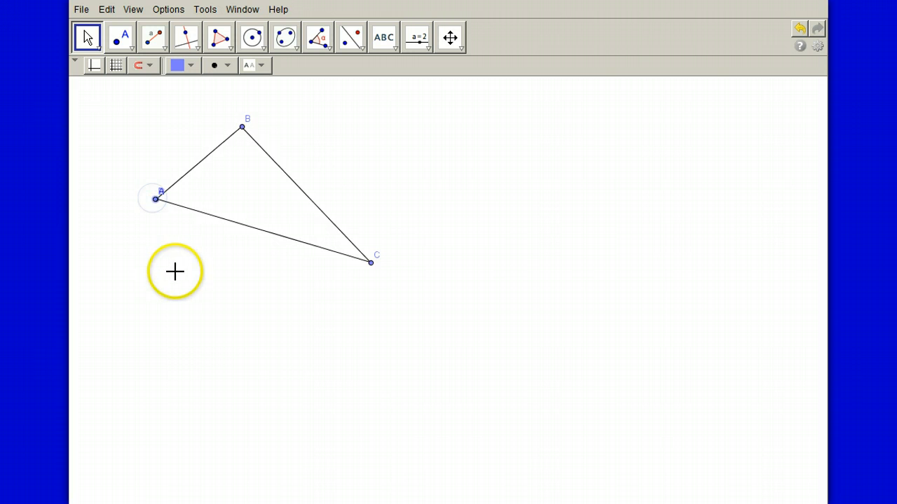
pyautogui.click(259, 164)
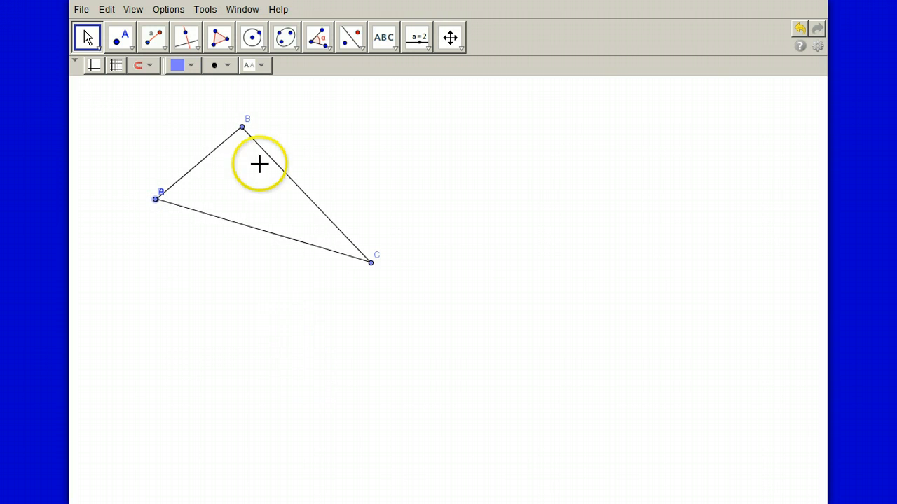
# Add the text label "Triangle #1" and position it above side AB, to the left of vertex B.
pyautogui.click(394, 46)
pyautogui.click(396, 68)
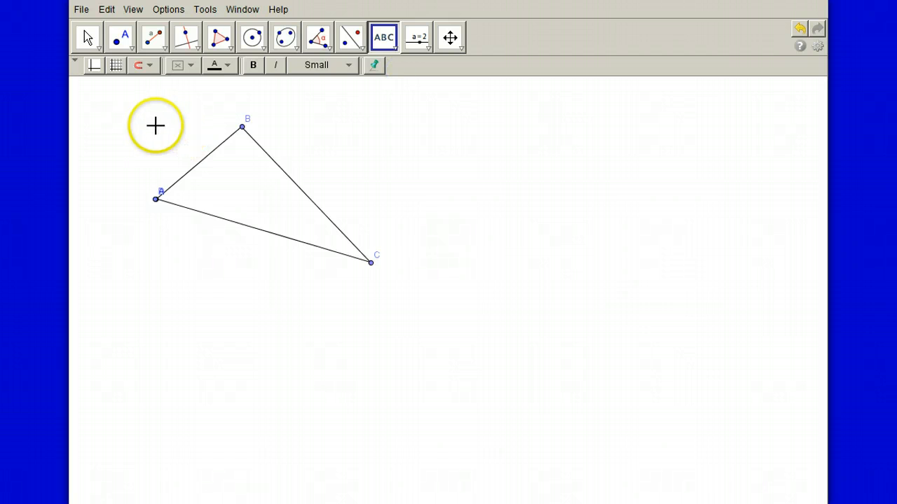
pyautogui.click(154, 125)
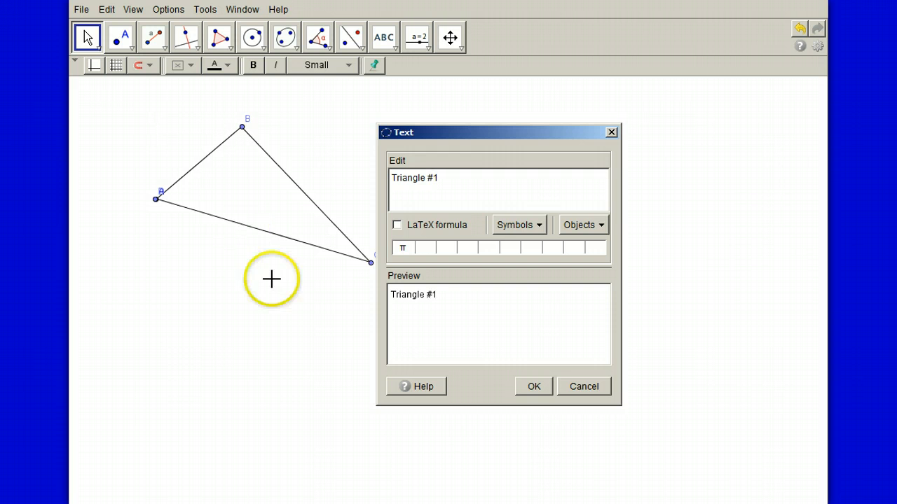
pyautogui.click(529, 385)
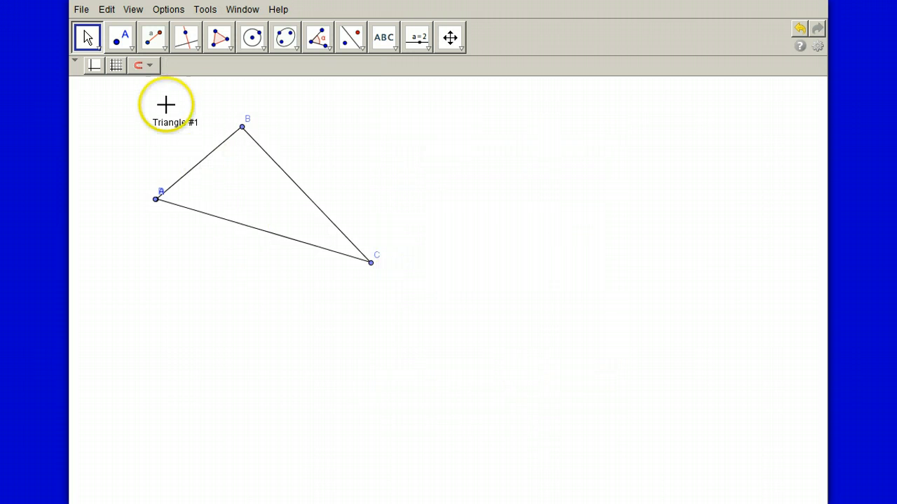
pyautogui.click(176, 128)
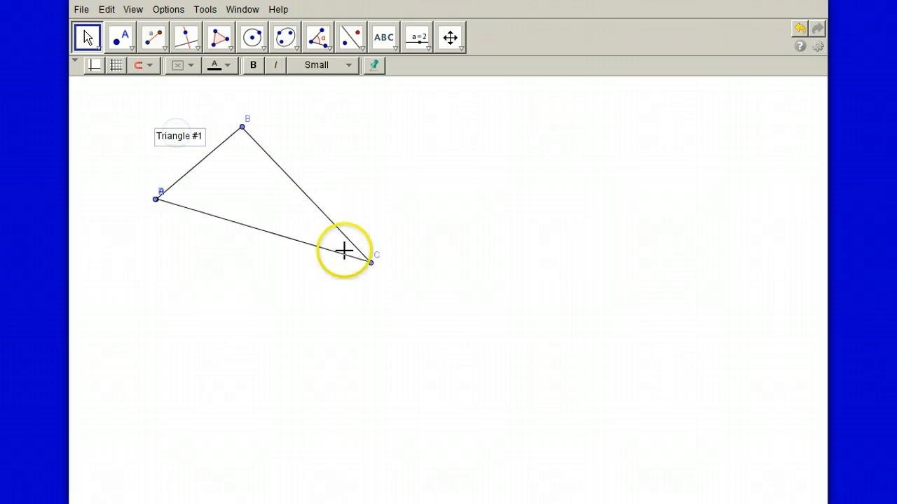
# Draw a horizontal segment with fixed length 6 from a new point in the empty area below the triangle.
pyautogui.click(162, 47)
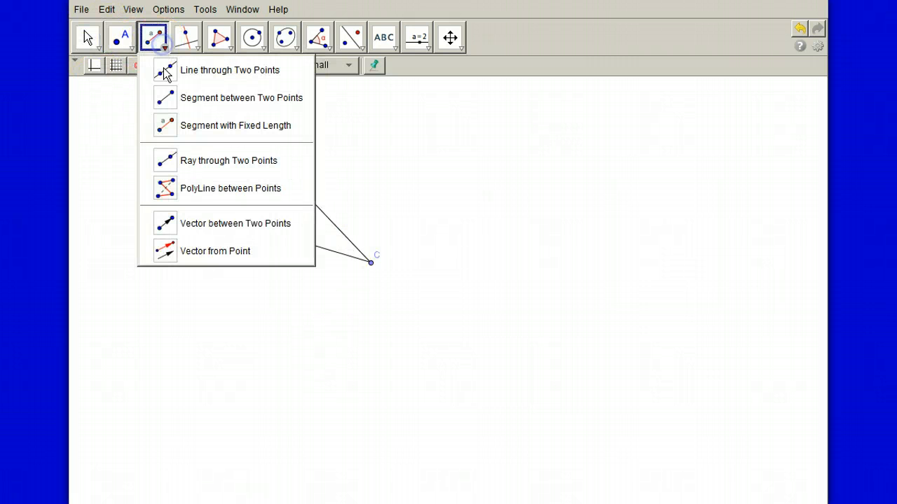
pyautogui.click(171, 123)
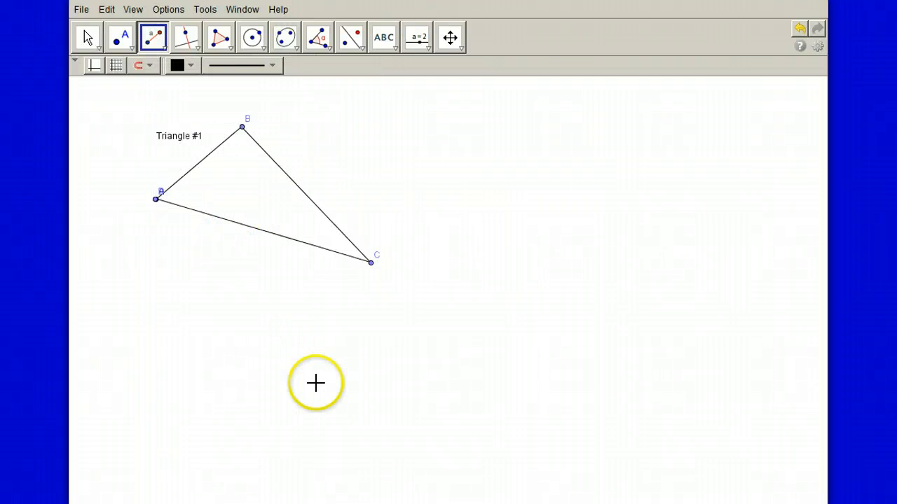
pyautogui.click(265, 388)
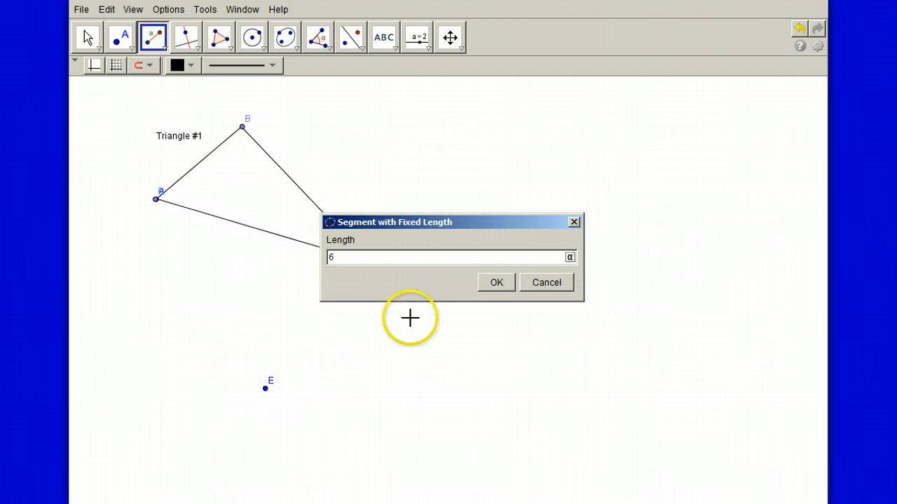
pyautogui.click(496, 283)
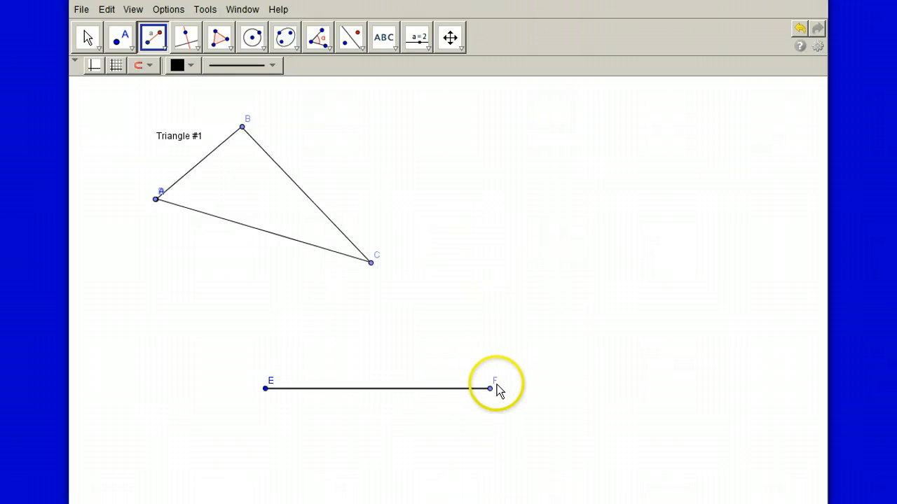
# Add a segment with fixed length 10 starting at point F, and switch back to the Move tool.
pyautogui.click(490, 388)
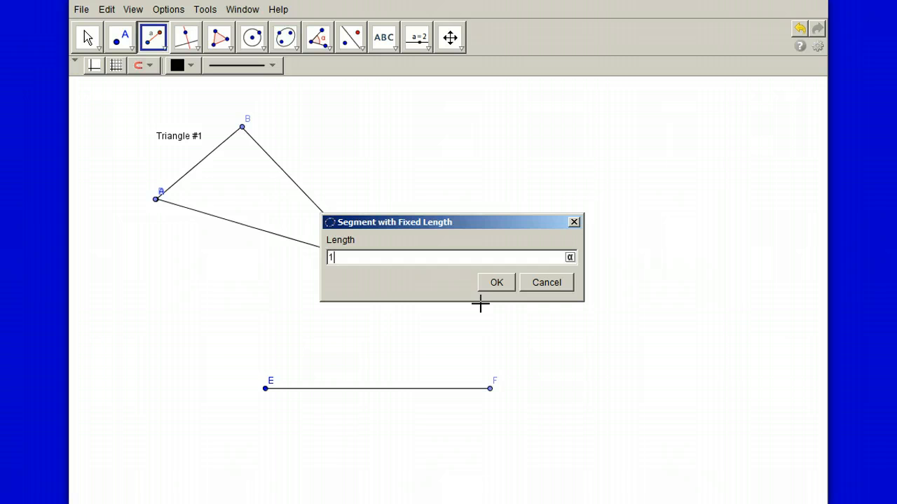
pyautogui.write('10')
pyautogui.click(496, 281)
pyautogui.click(493, 383)
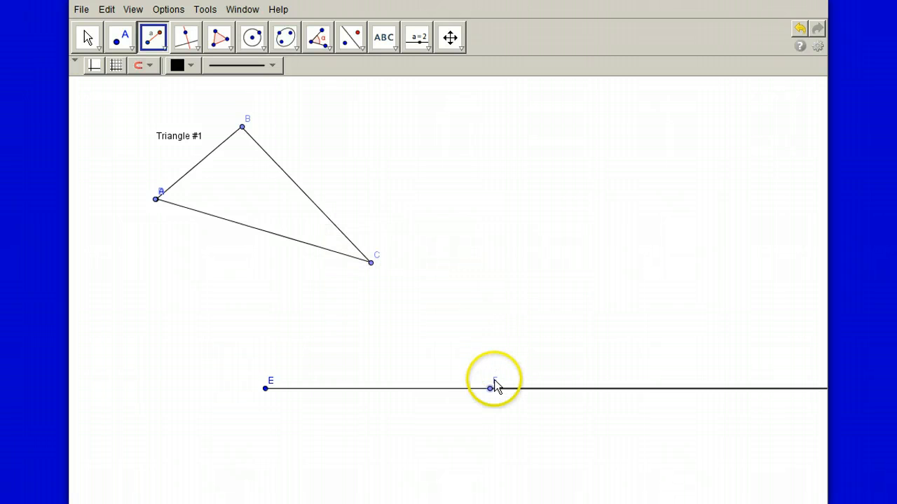
pyautogui.click(265, 389)
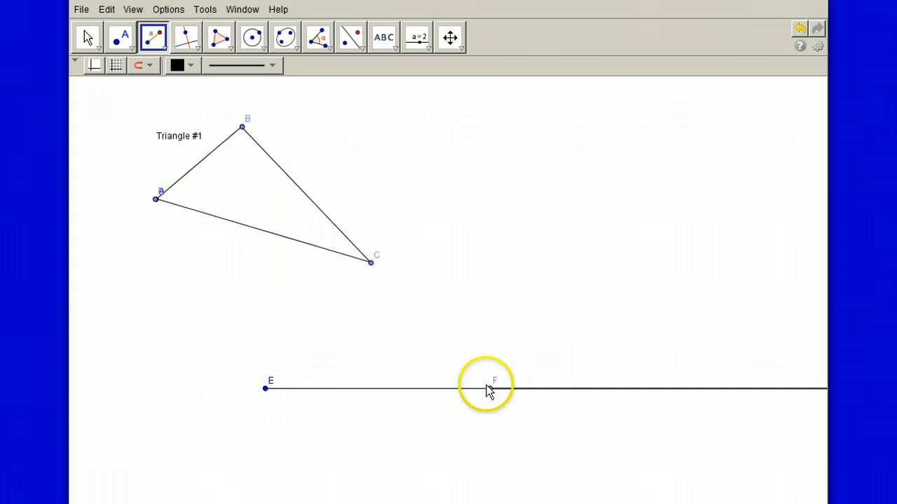
pyautogui.click(96, 48)
pyautogui.click(93, 56)
pyautogui.click(94, 67)
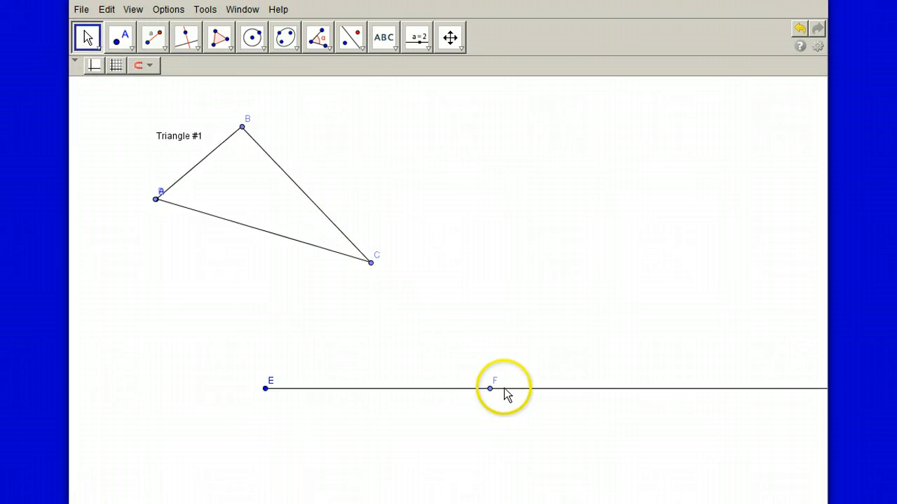
# Move the E-F-G chain by point E so G fits in view, and add a segment with fixed length 12 starting at E.
pyautogui.moveTo(504, 389); pyautogui.dragTo(444, 390)
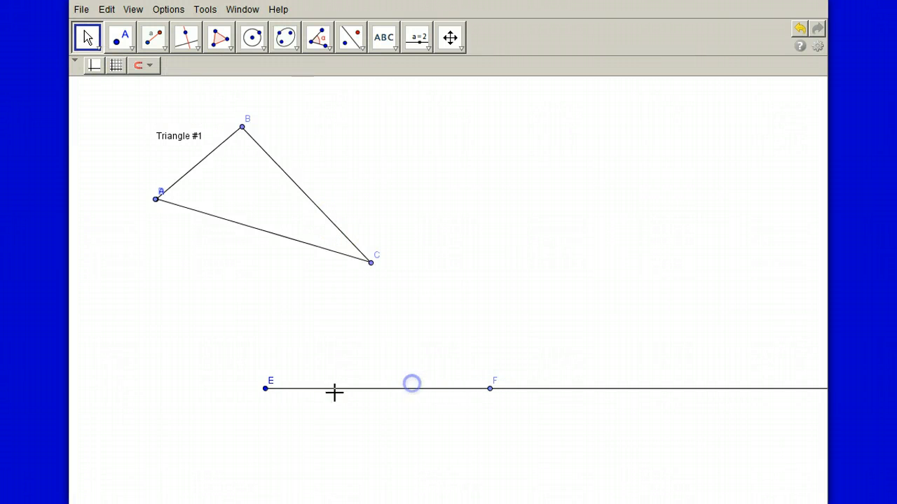
pyautogui.moveTo(266, 390); pyautogui.dragTo(157, 357)
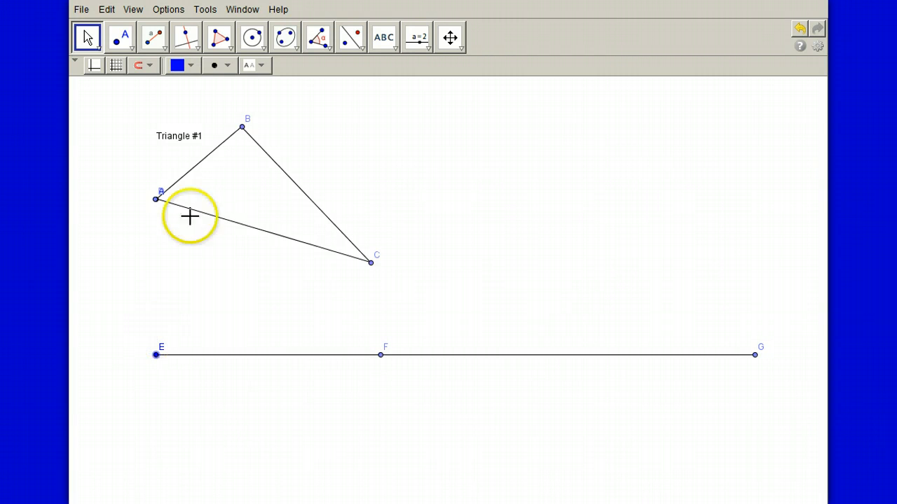
pyautogui.click(162, 44)
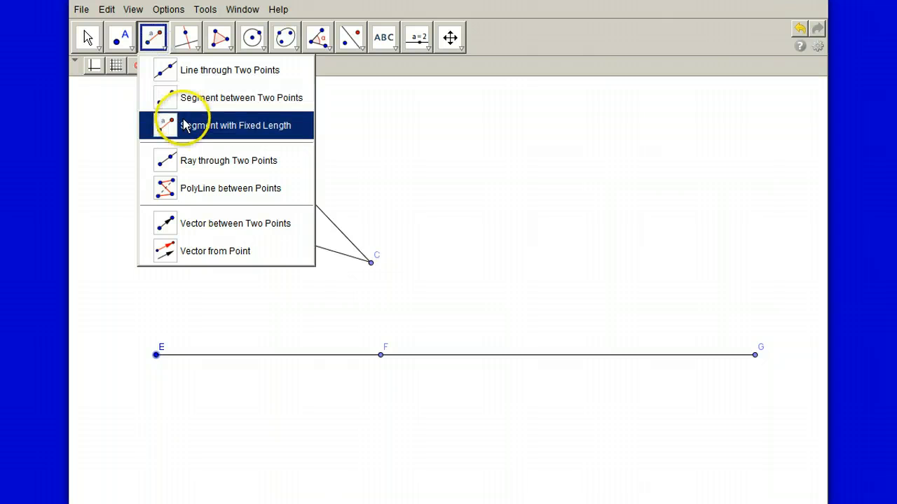
pyautogui.click(182, 124)
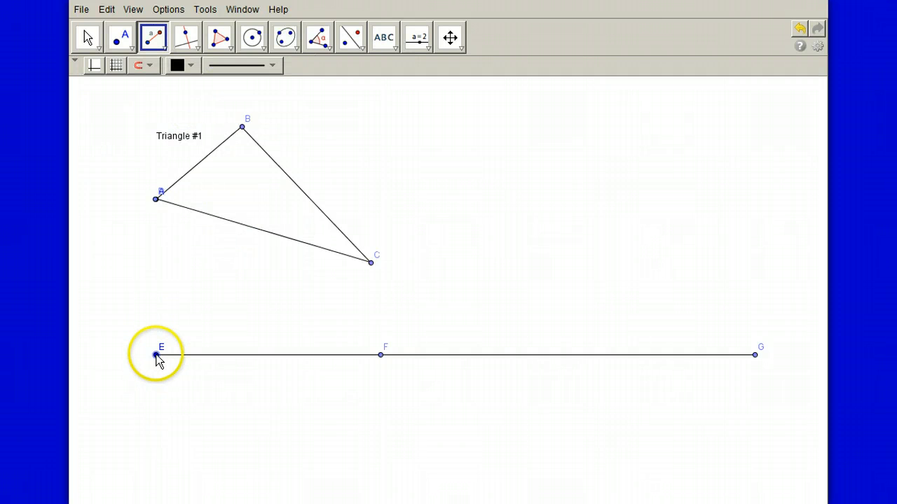
pyautogui.click(157, 355)
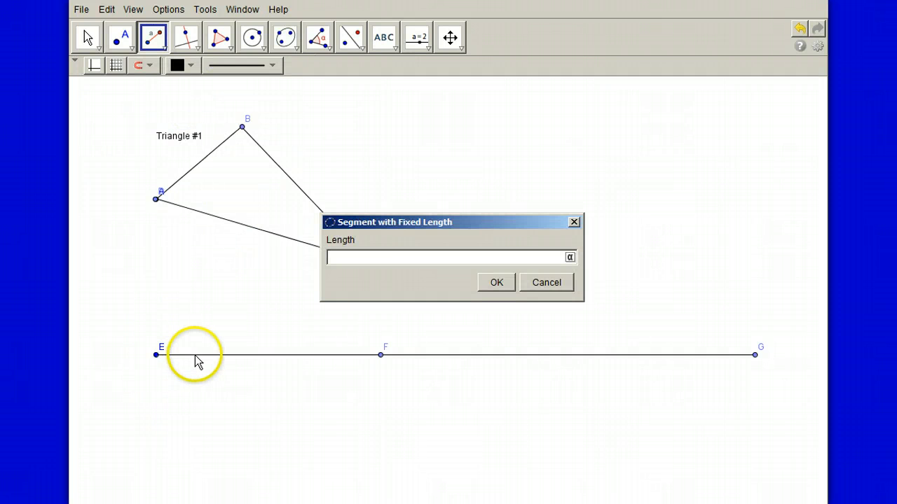
pyautogui.write('12')
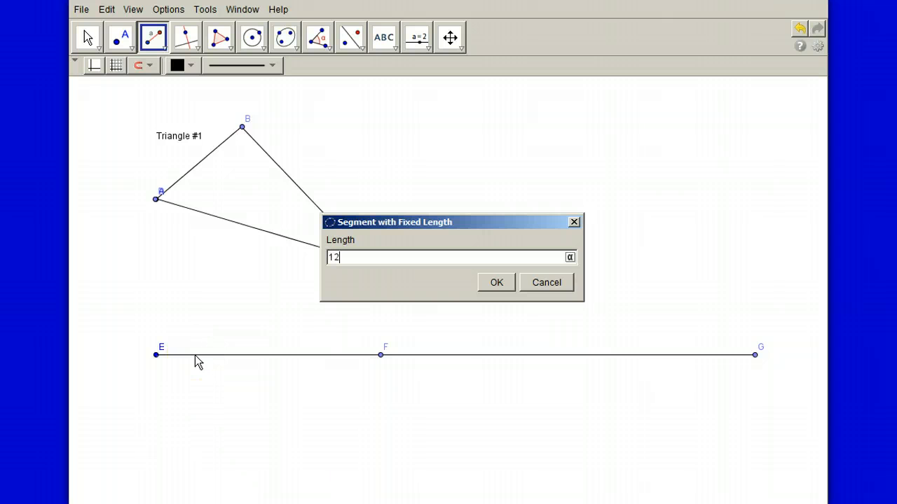
pyautogui.click(496, 282)
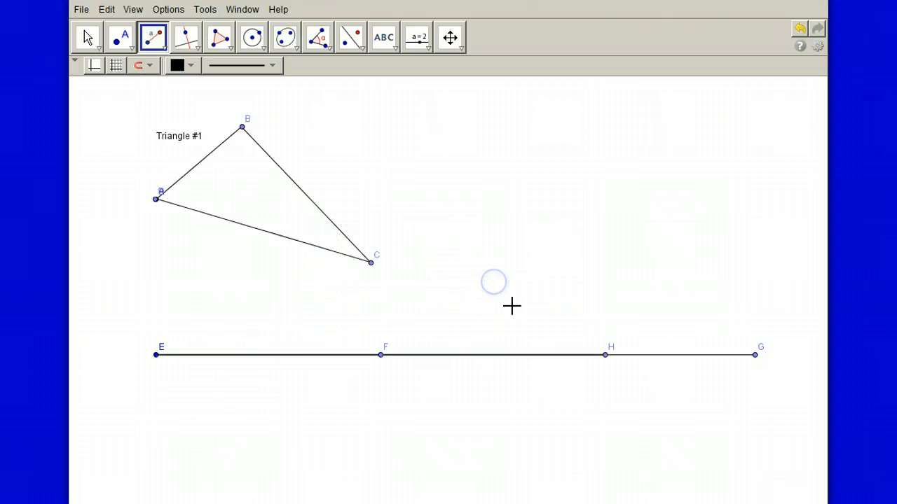
pyautogui.click(605, 387)
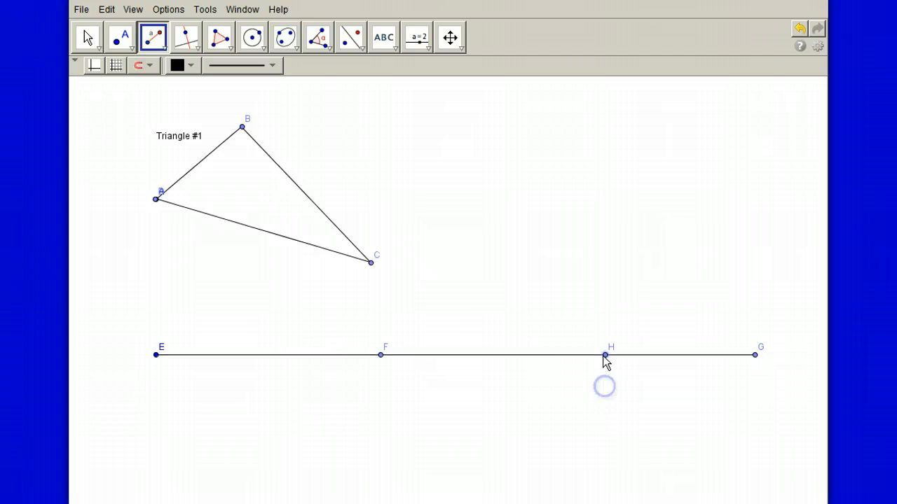
pyautogui.click(89, 38)
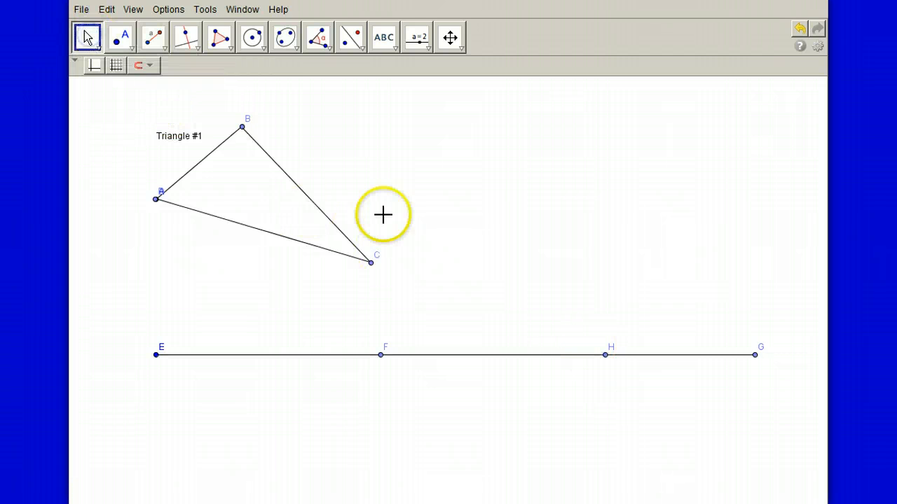
# Rotate the 12, 10 and 6 segments by moving H, G and F, bringing the free ends G and H close together.
pyautogui.moveTo(607, 356); pyautogui.dragTo(601, 456)
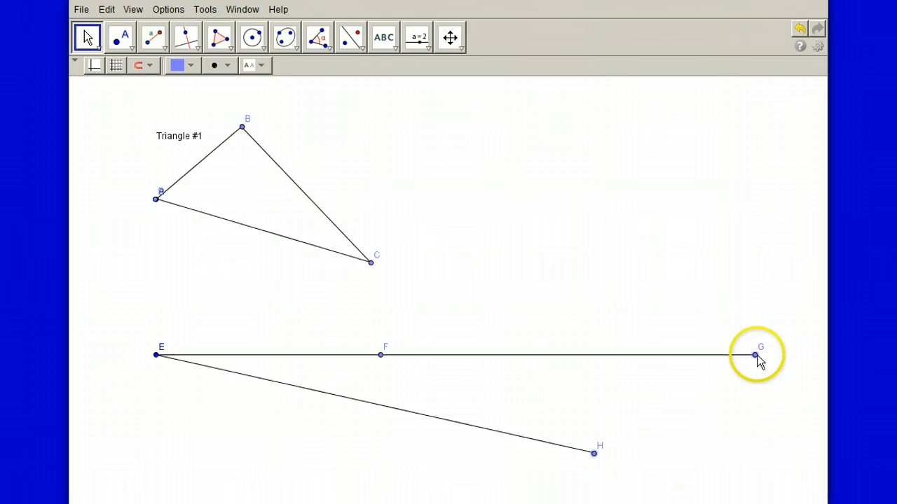
pyautogui.moveTo(756, 359); pyautogui.dragTo(709, 470)
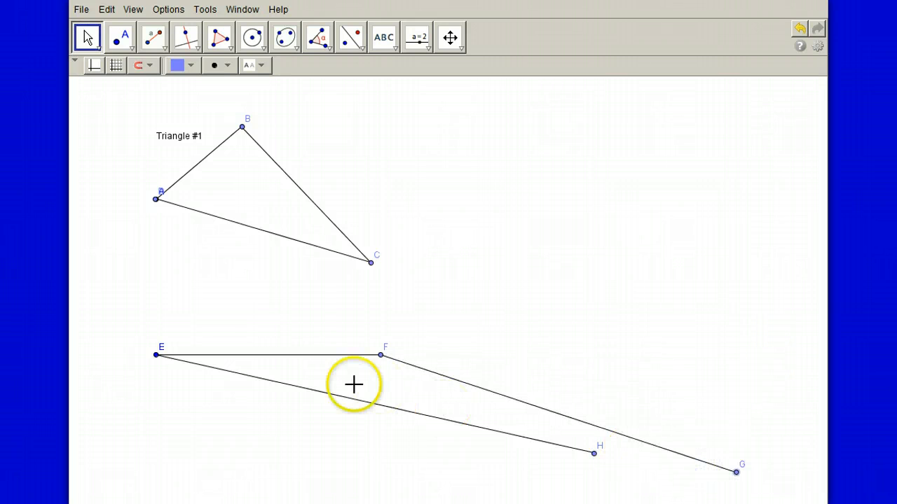
pyautogui.click(156, 358)
pyautogui.moveTo(156, 361); pyautogui.dragTo(126, 320)
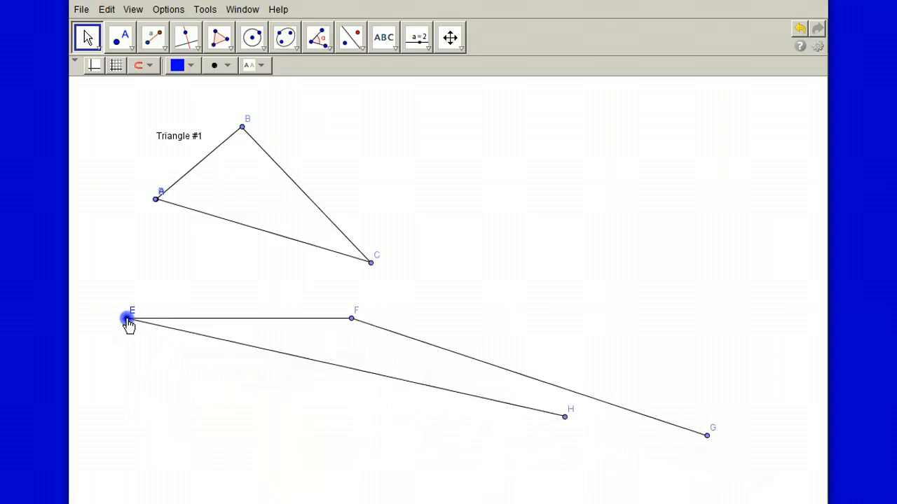
pyautogui.moveTo(353, 318); pyautogui.dragTo(358, 195)
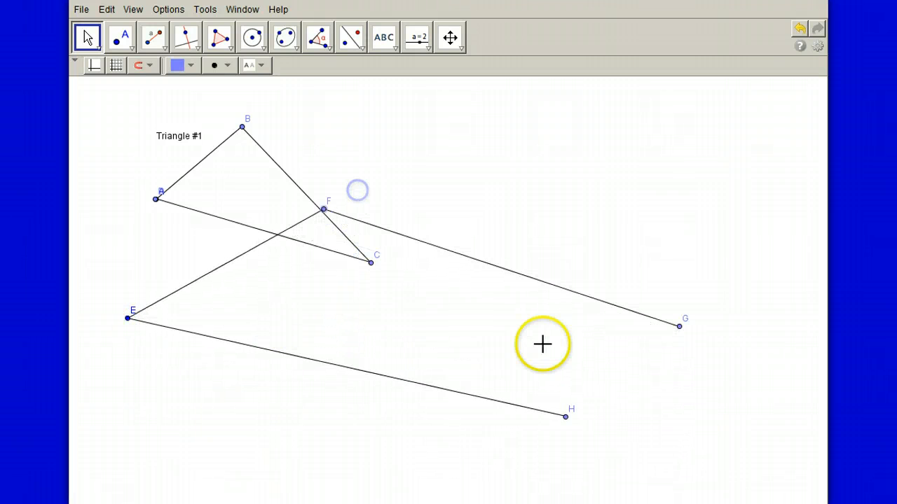
pyautogui.moveTo(681, 330); pyautogui.dragTo(545, 484)
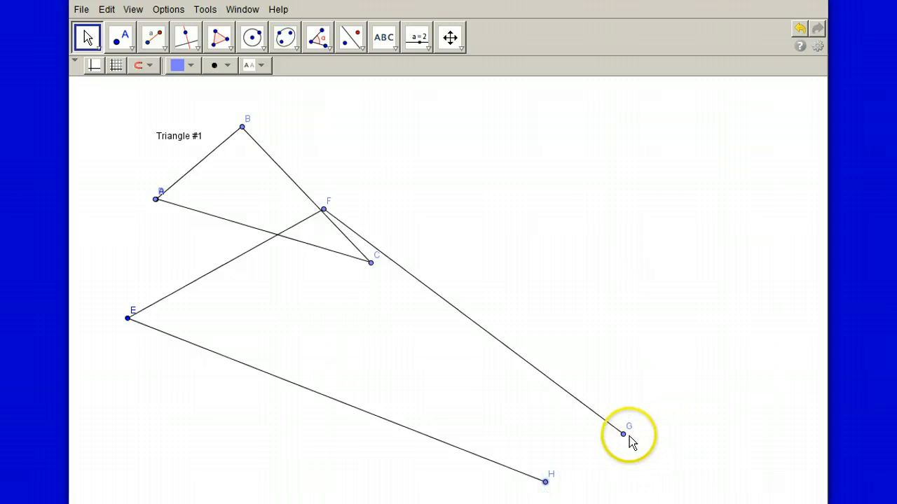
pyautogui.moveTo(622, 435); pyautogui.dragTo(553, 465)
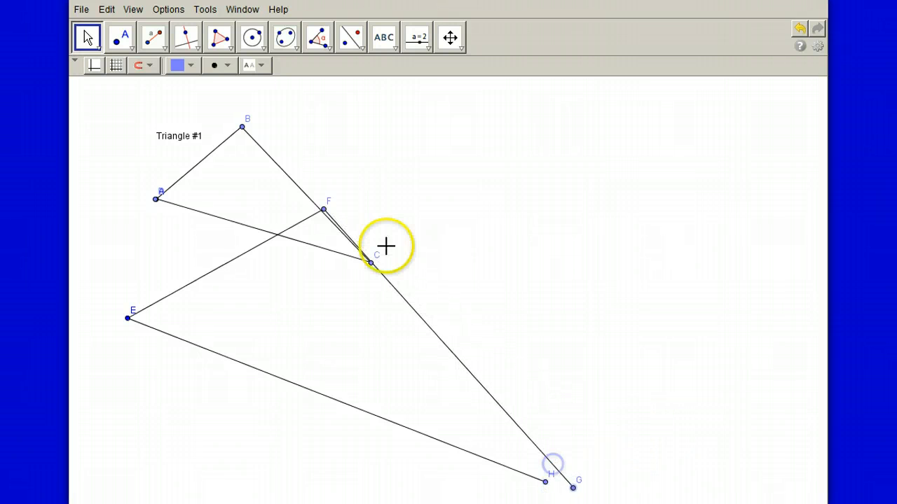
pyautogui.moveTo(276, 237); pyautogui.dragTo(291, 242)
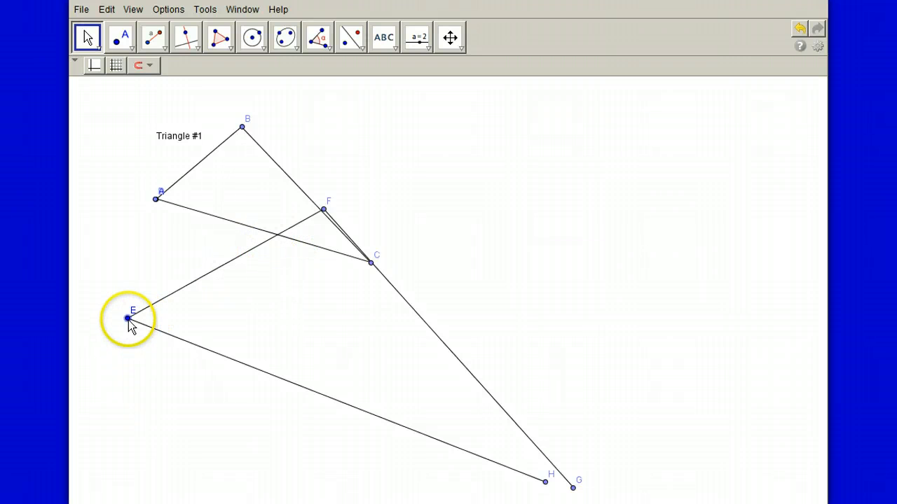
# Move the second figure to the right of Triangle #1 and place H on G, closing the triangle with sides 6, 10 and 12.
pyautogui.moveTo(128, 319); pyautogui.dragTo(342, 205)
pyautogui.moveTo(760, 370); pyautogui.dragTo(749, 410)
pyautogui.moveTo(789, 375); pyautogui.dragTo(739, 416)
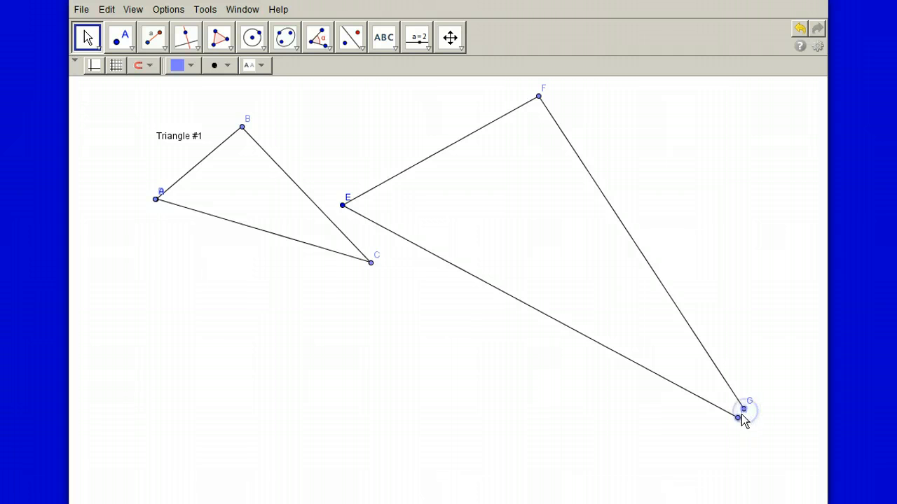
pyautogui.moveTo(738, 419); pyautogui.dragTo(745, 413)
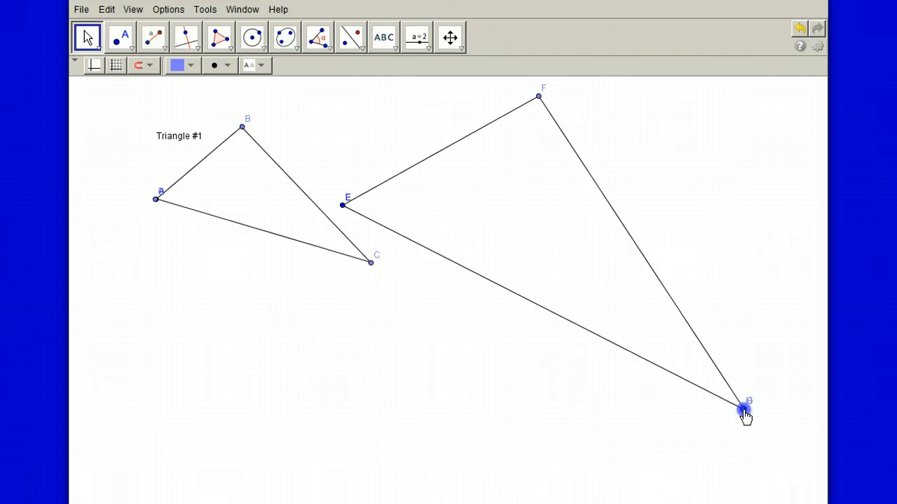
pyautogui.click(342, 206)
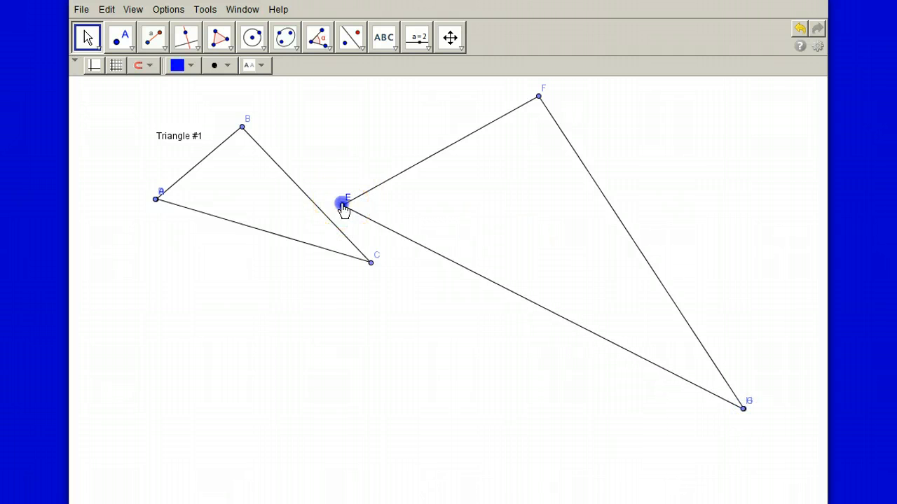
pyautogui.moveTo(342, 208); pyautogui.dragTo(398, 240)
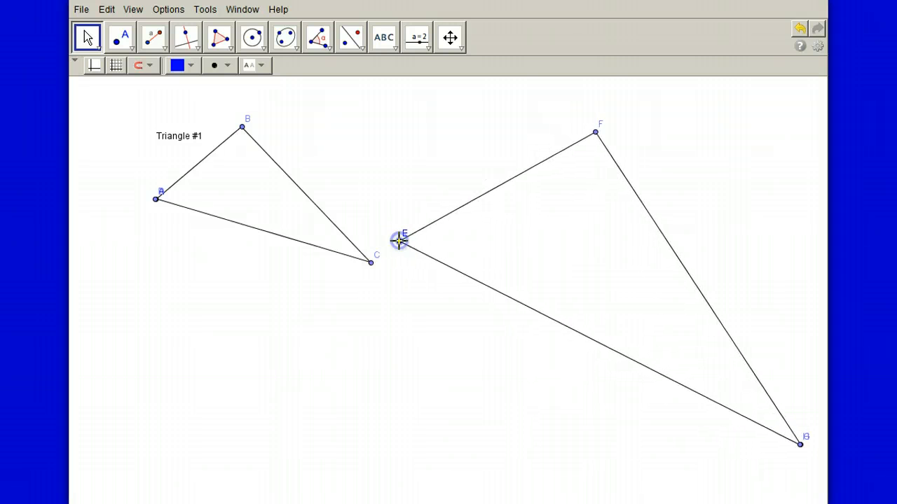
# Add the text label "Triangle #2" above side EF, to the left of vertex F.
pyautogui.click(385, 40)
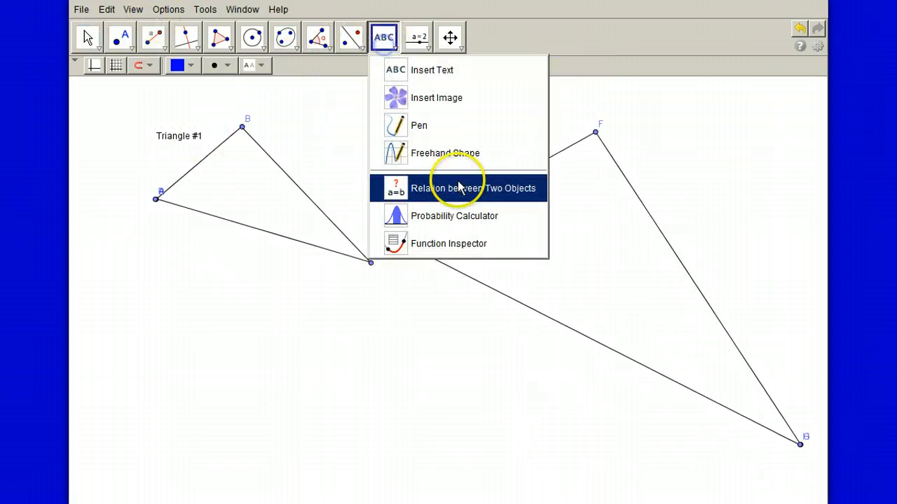
pyautogui.click(438, 70)
pyautogui.click(451, 154)
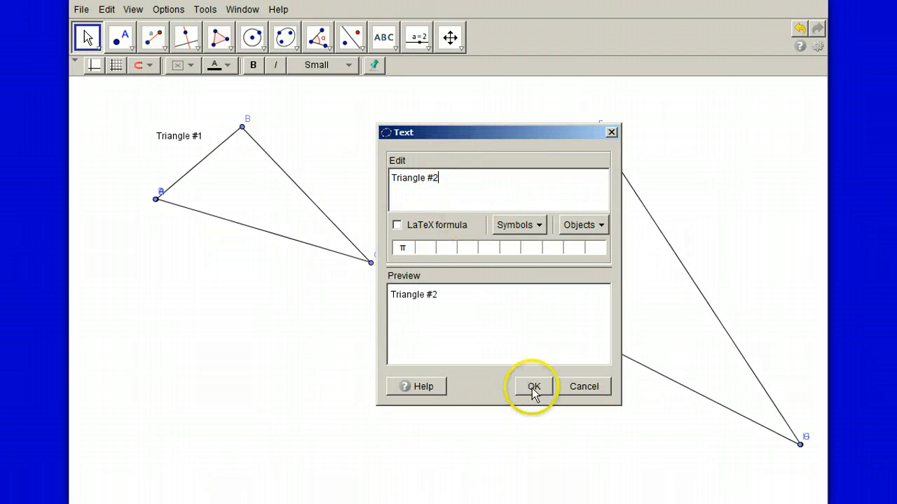
pyautogui.click(534, 389)
pyautogui.click(447, 183)
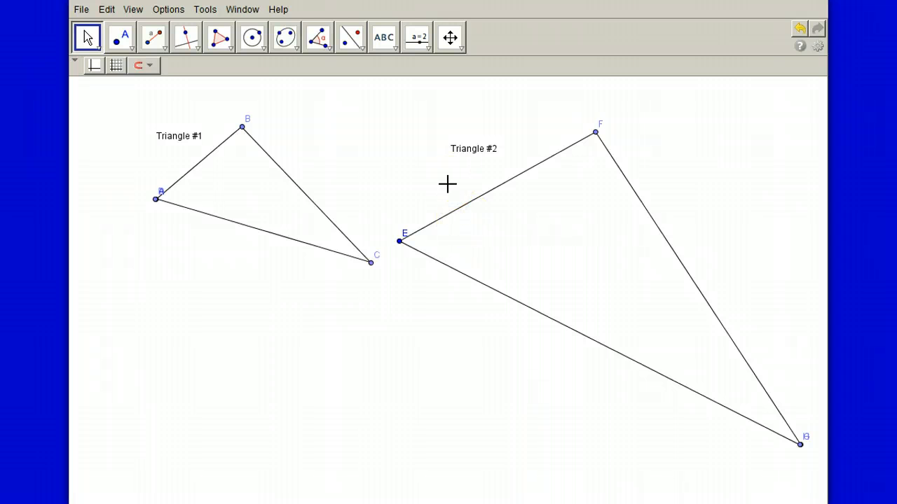
# Nudge points C and B of Triangle #1 and bring D back onto A so the triangle stays closed.
pyautogui.click(371, 262)
pyautogui.moveTo(371, 262)
pyautogui.mouseDown()
pyautogui.moveTo(397, 180)
pyautogui.moveTo(362, 316)
pyautogui.moveTo(318, 311)
pyautogui.moveTo(361, 254)
pyautogui.moveTo(365, 262)
pyautogui.mouseUp()
pyautogui.moveTo(243, 127)
pyautogui.mouseDown()
pyautogui.moveTo(240, 102)
pyautogui.moveTo(299, 226)
pyautogui.moveTo(238, 244)
pyautogui.moveTo(266, 146)
pyautogui.moveTo(260, 122)
pyautogui.mouseUp()
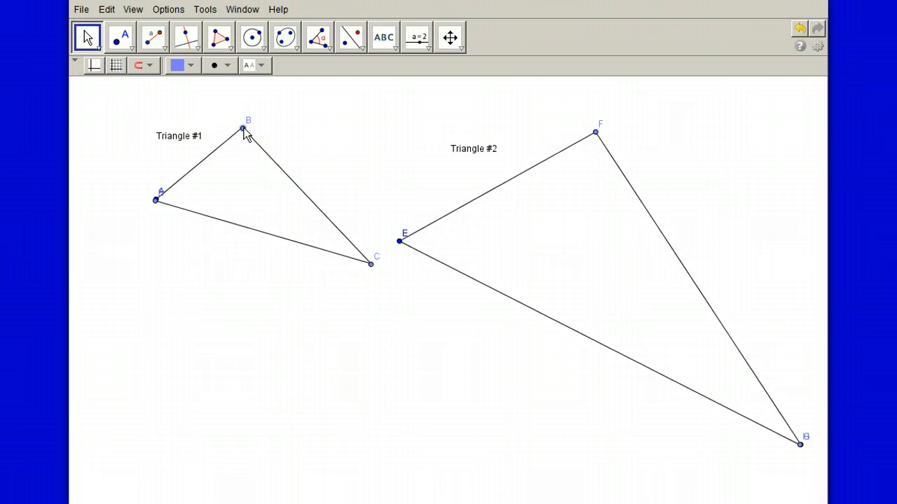
pyautogui.moveTo(156, 201)
pyautogui.mouseDown()
pyautogui.moveTo(202, 154)
pyautogui.moveTo(176, 232)
pyautogui.moveTo(234, 357)
pyautogui.moveTo(162, 226)
pyautogui.moveTo(165, 208)
pyautogui.mouseUp()
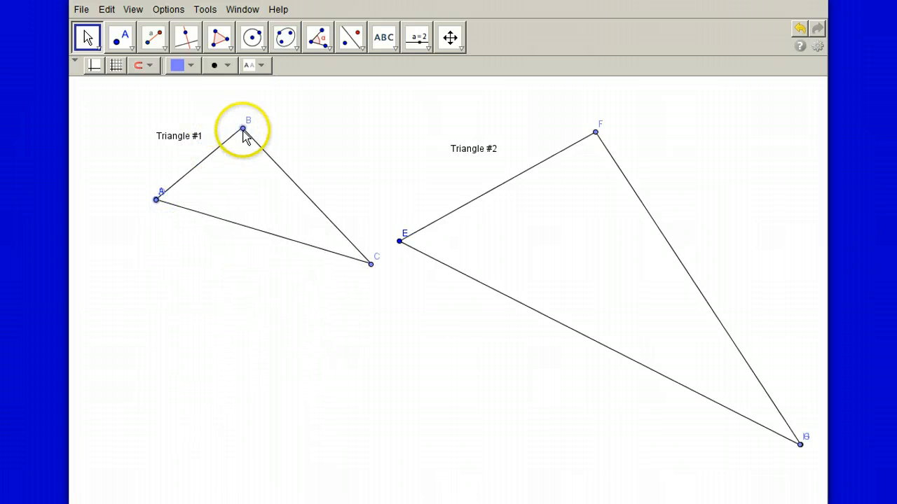
pyautogui.moveTo(243, 135)
pyautogui.mouseDown()
pyautogui.moveTo(238, 126)
pyautogui.moveTo(240, 138)
pyautogui.mouseUp()
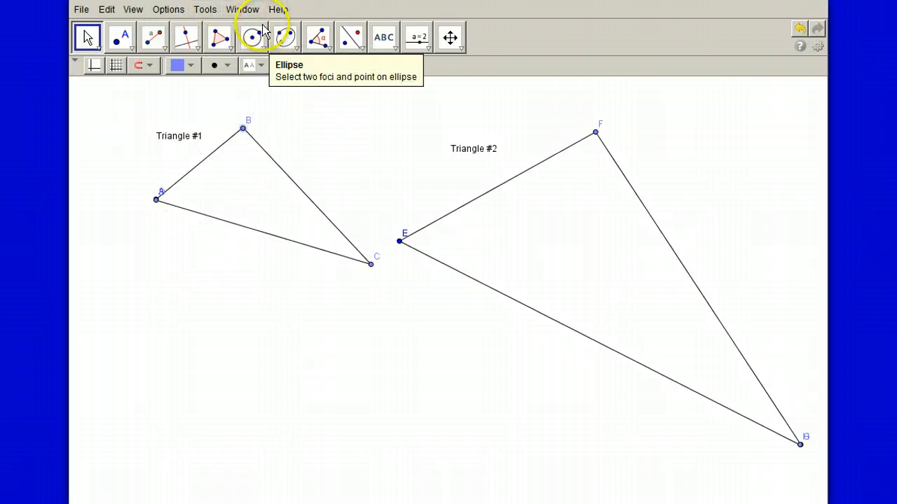
# Measure angle ABC of Triangle #1 with the Angle tool and move its label outside the triangle, to the right of B.
pyautogui.click(329, 51)
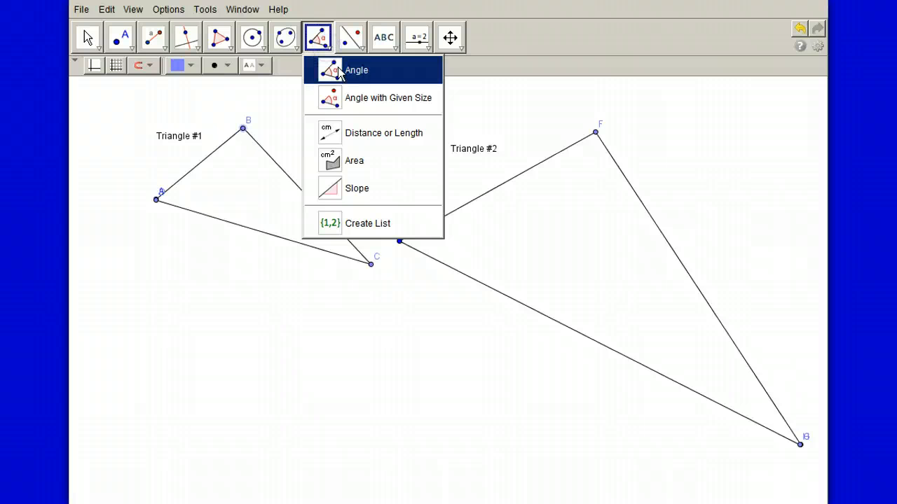
pyautogui.click(342, 74)
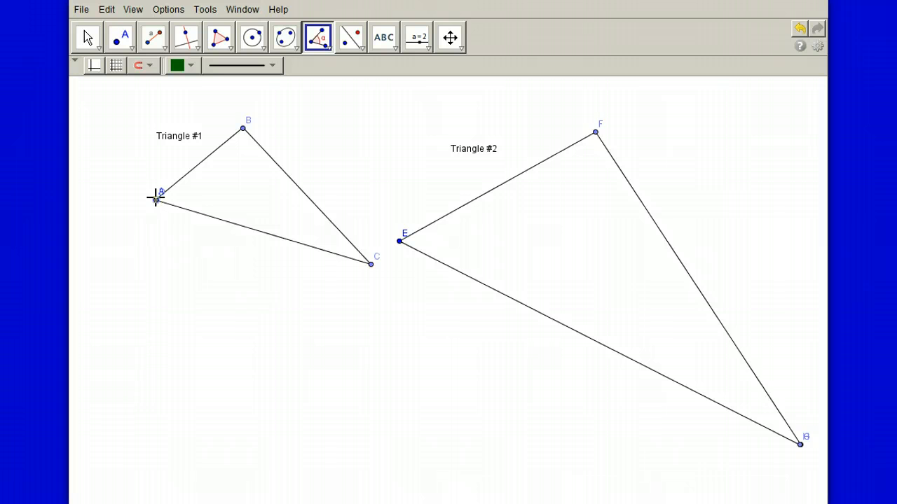
pyautogui.click(155, 198)
pyautogui.click(371, 264)
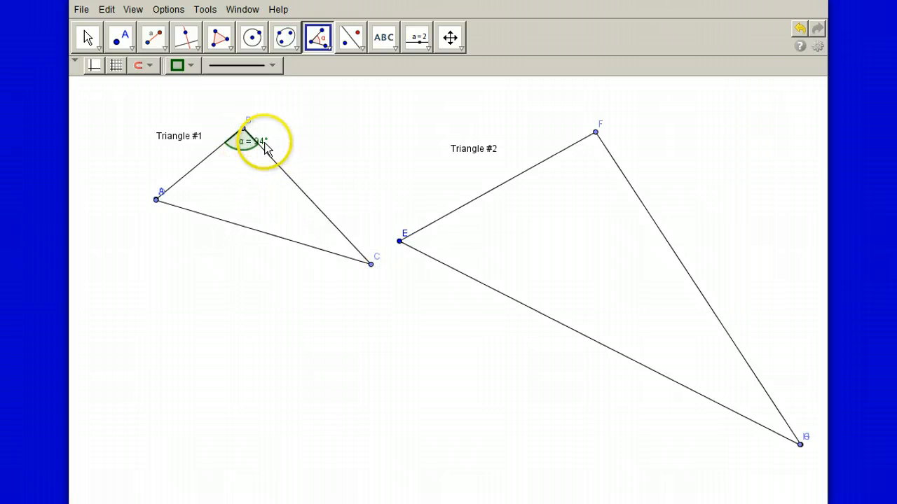
pyautogui.click(88, 37)
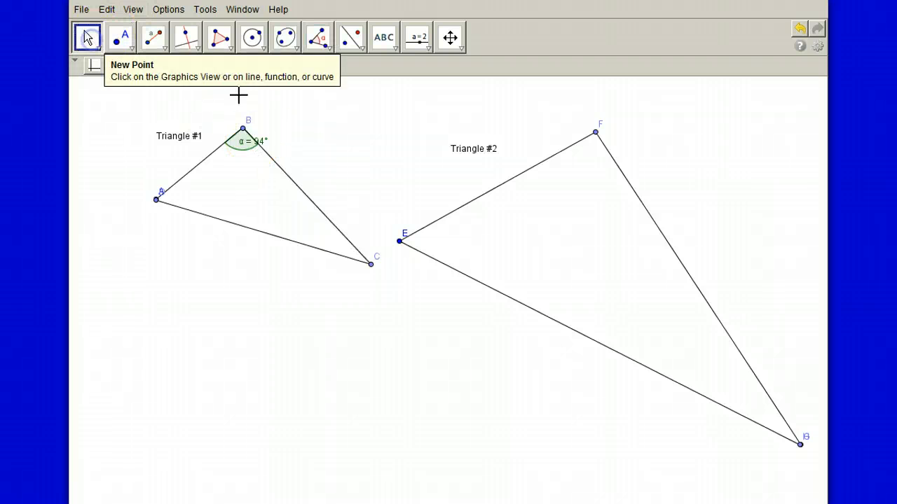
pyautogui.moveTo(257, 141); pyautogui.dragTo(262, 139)
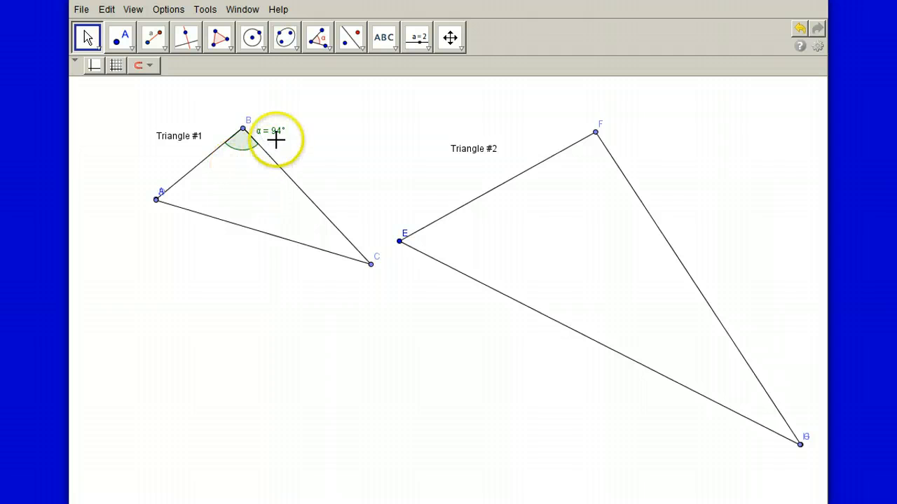
pyautogui.click(141, 16)
pyautogui.moveTo(153, 16)
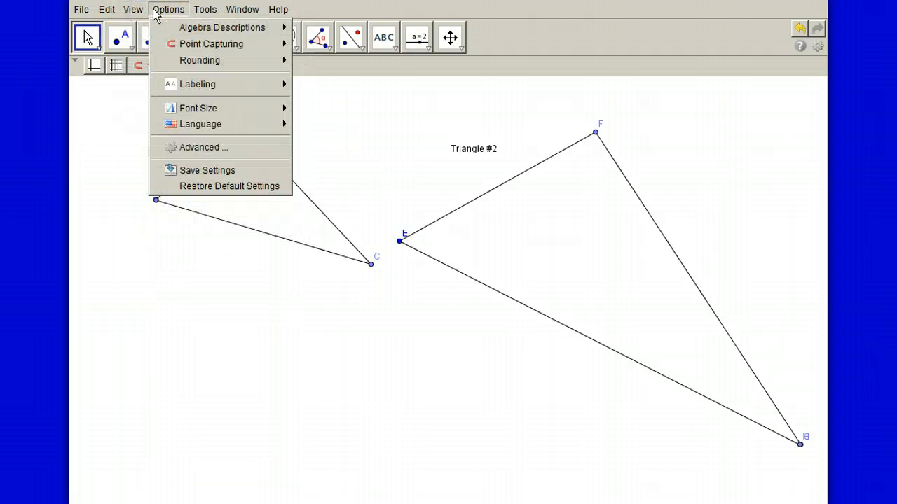
pyautogui.click(311, 62)
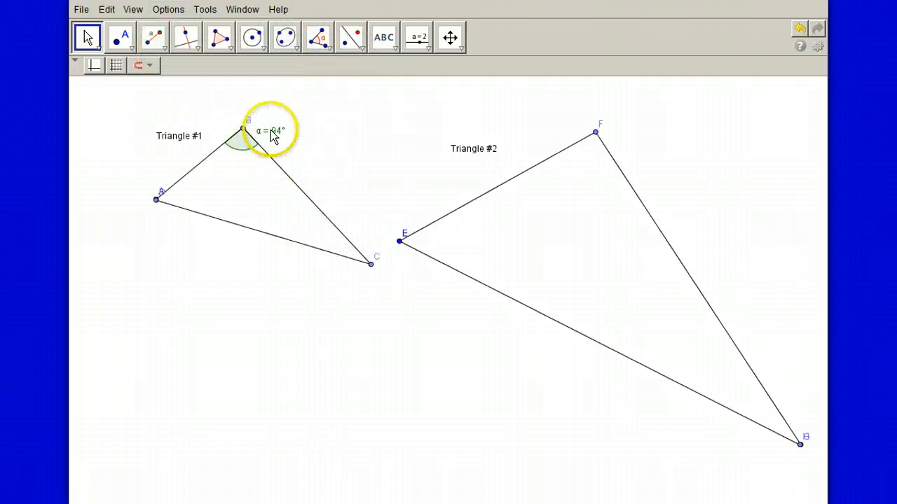
# Try to measure the angle at vertex A of Triangle #1 with the Angle tool, starting from B, and undo each attempt.
pyautogui.click(324, 40)
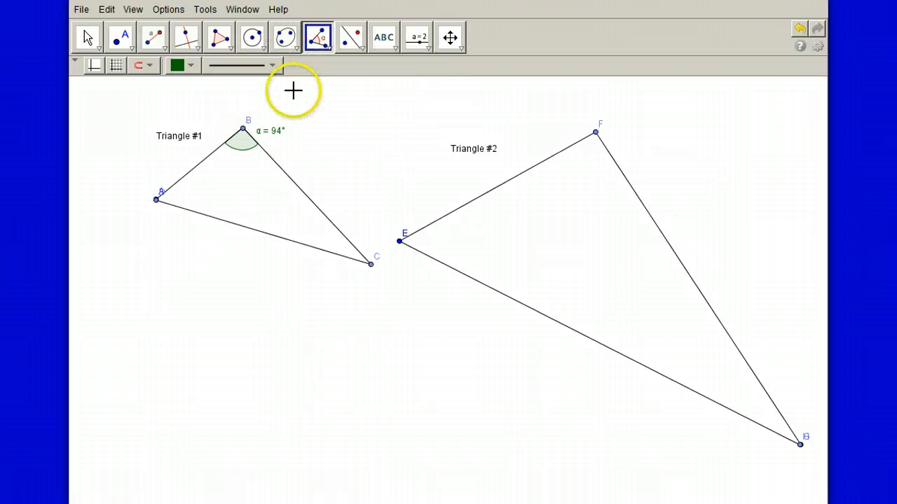
pyautogui.click(243, 130)
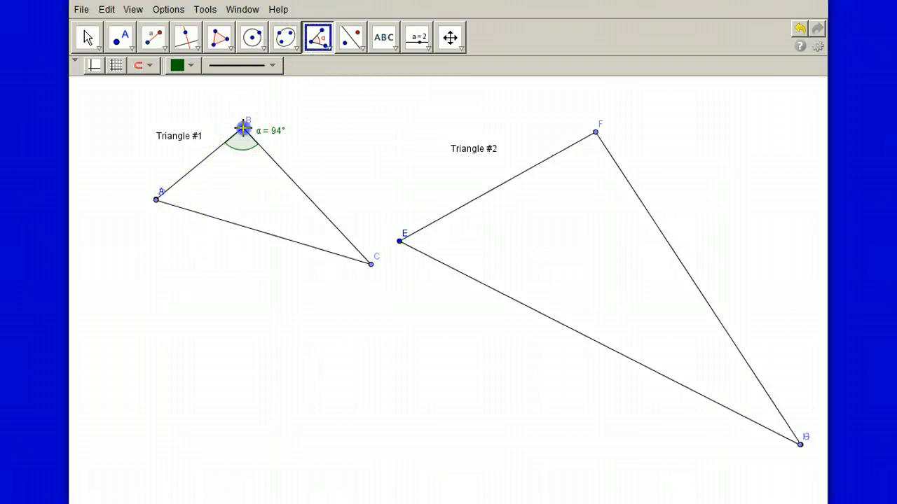
pyautogui.click(156, 200)
pyautogui.click(356, 265)
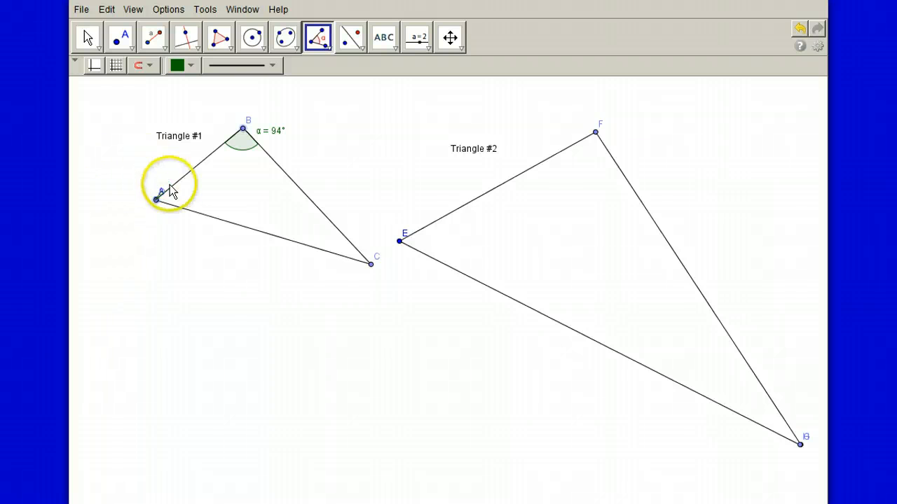
pyautogui.click(165, 183)
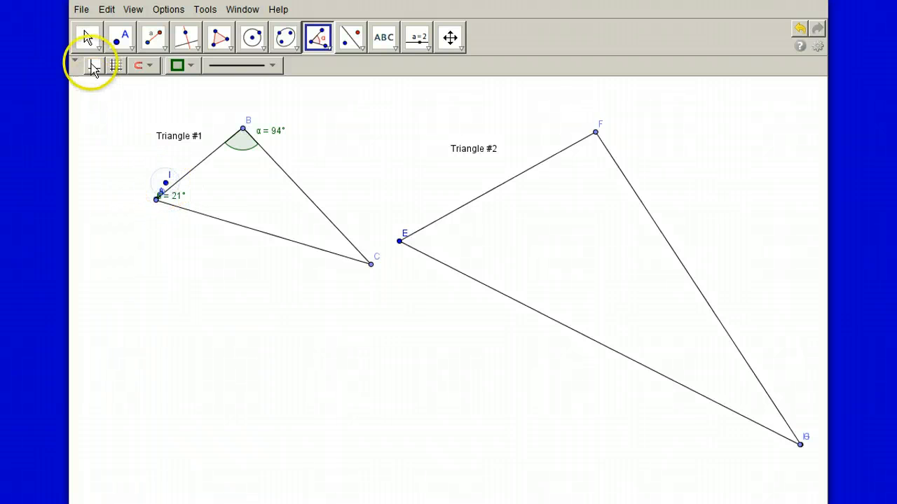
pyautogui.click(107, 10)
pyautogui.click(114, 28)
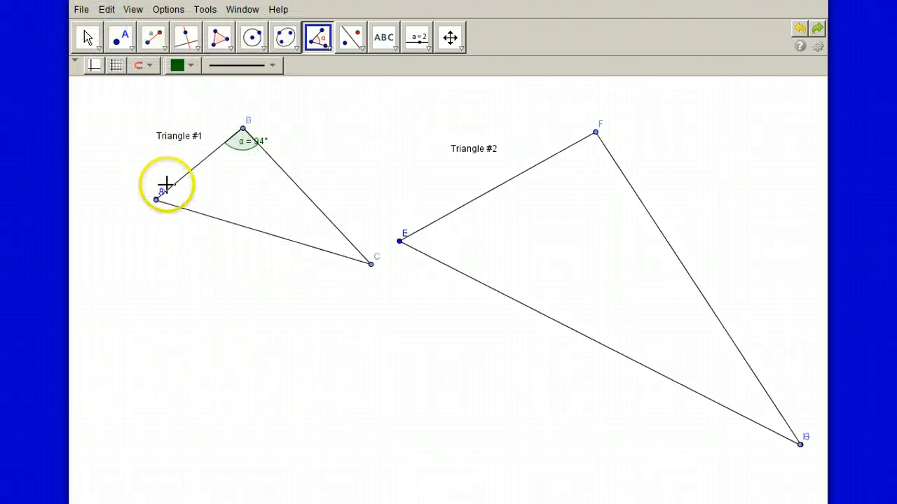
pyautogui.click(242, 128)
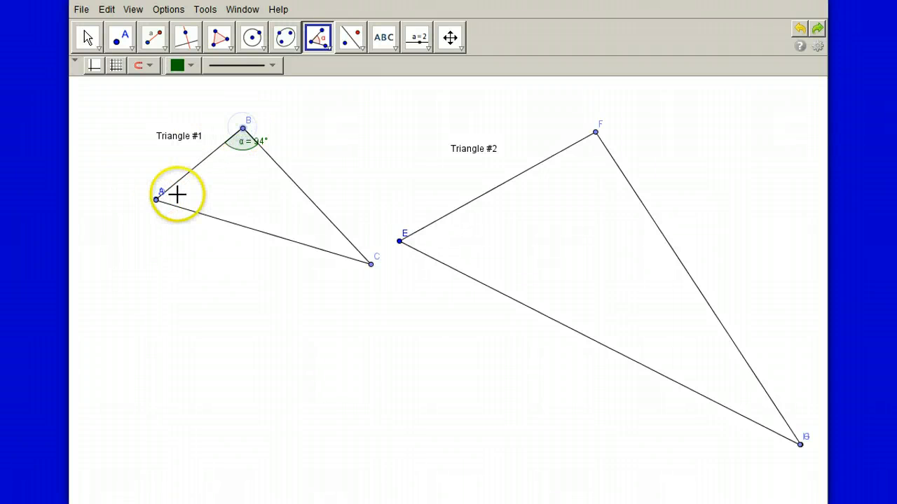
pyautogui.click(157, 199)
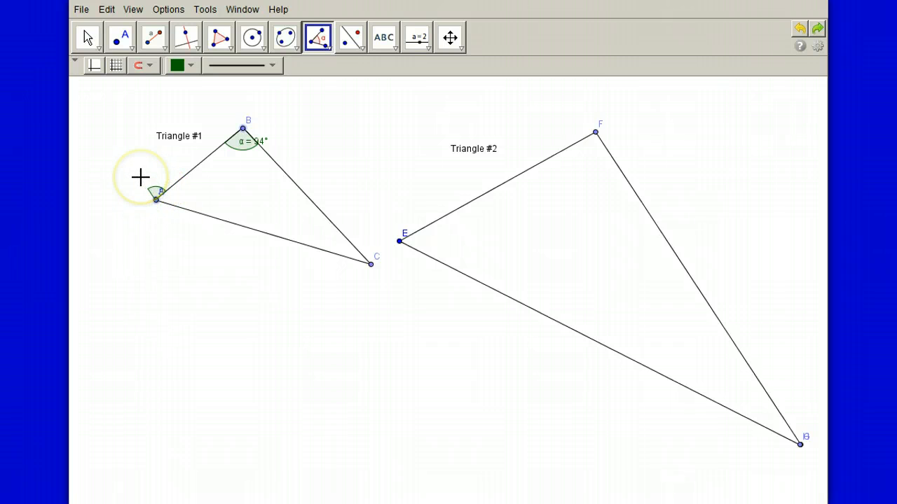
pyautogui.click(142, 177)
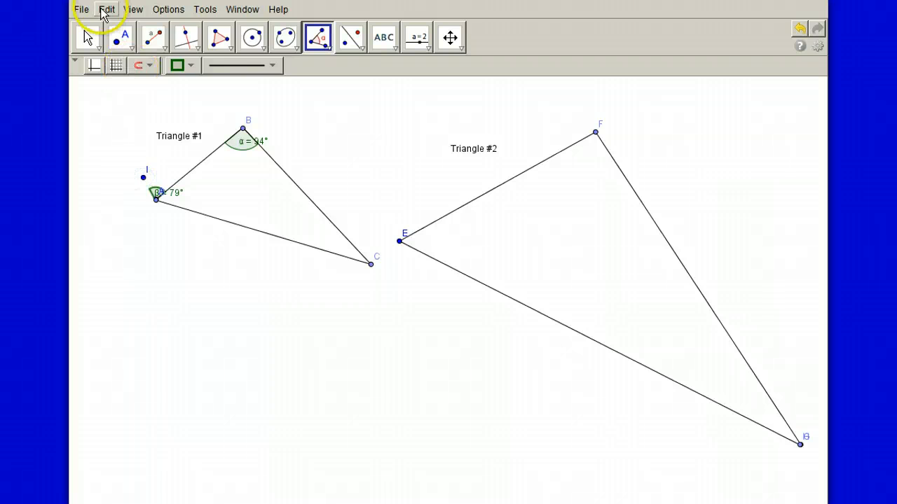
pyautogui.click(105, 10)
pyautogui.click(115, 26)
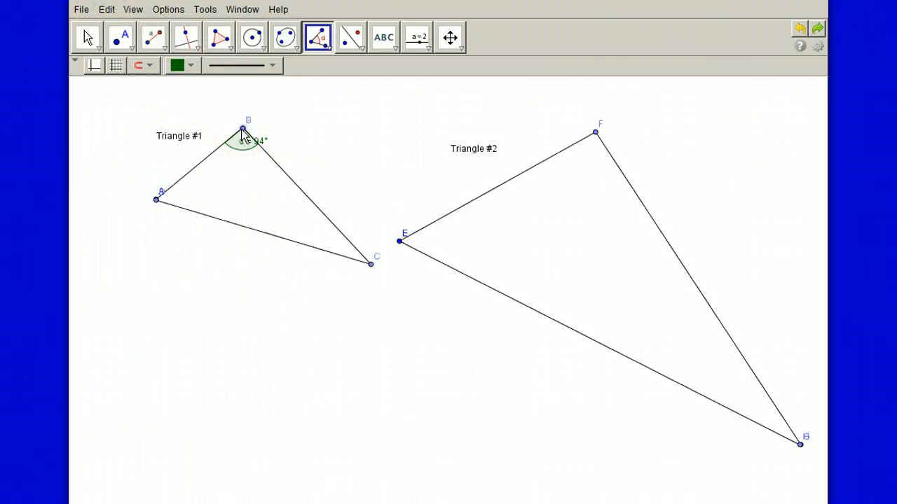
# Measure angle CAB of Triangle #1, picking the points in the order C, A, B.
pyautogui.click(370, 264)
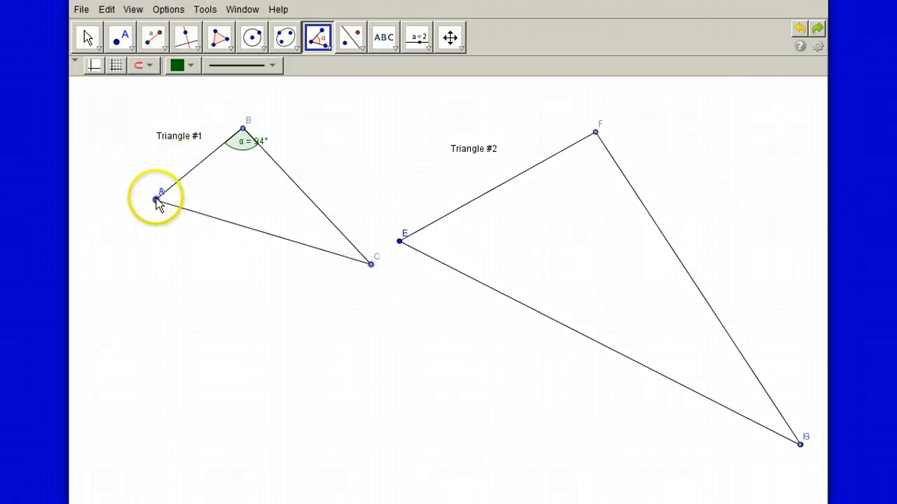
pyautogui.click(157, 200)
pyautogui.click(243, 130)
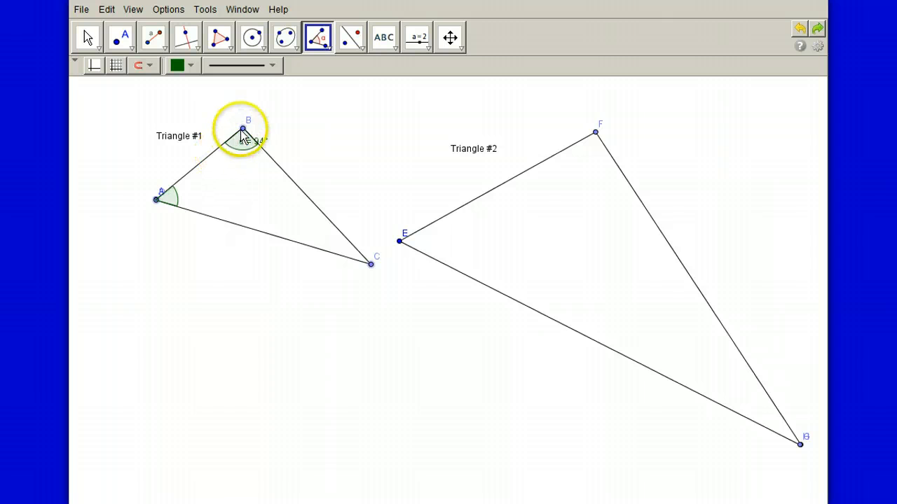
pyautogui.click(185, 197)
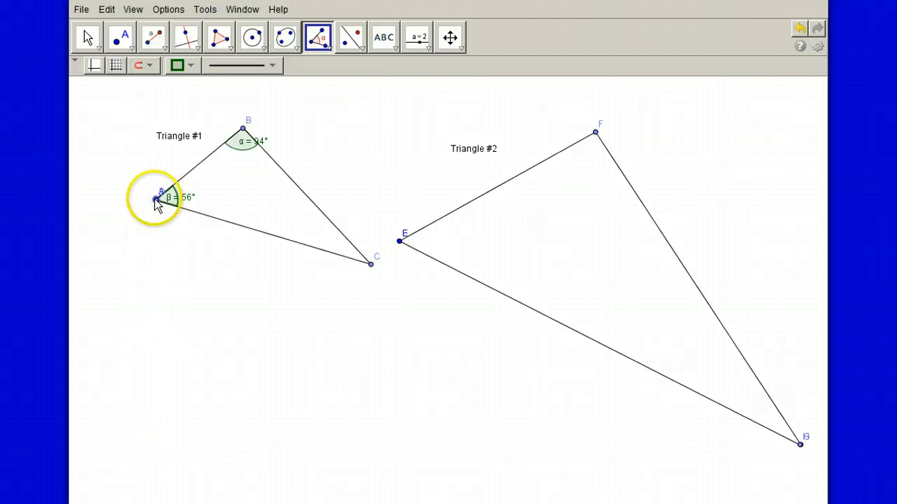
# Try to measure the angle at vertex C of Triangle #1 starting from A, and undo the attempt.
pyautogui.click(155, 199)
pyautogui.click(370, 264)
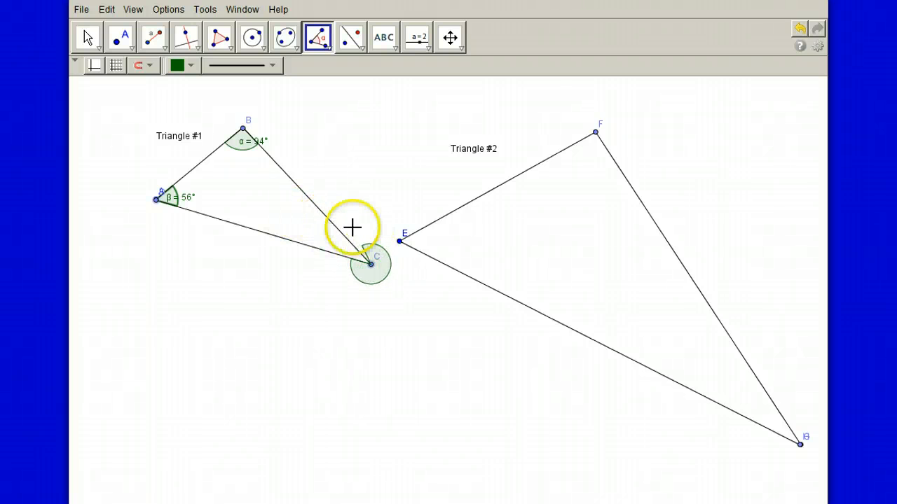
pyautogui.click(355, 300)
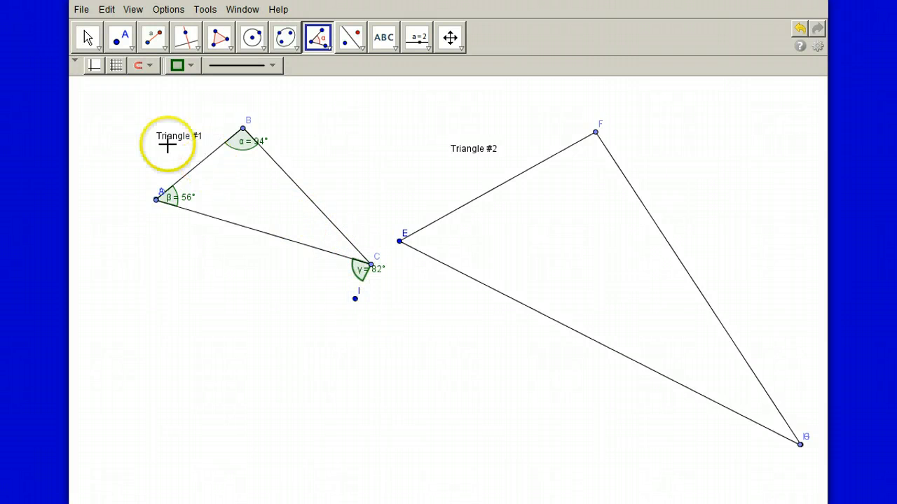
pyautogui.click(106, 10)
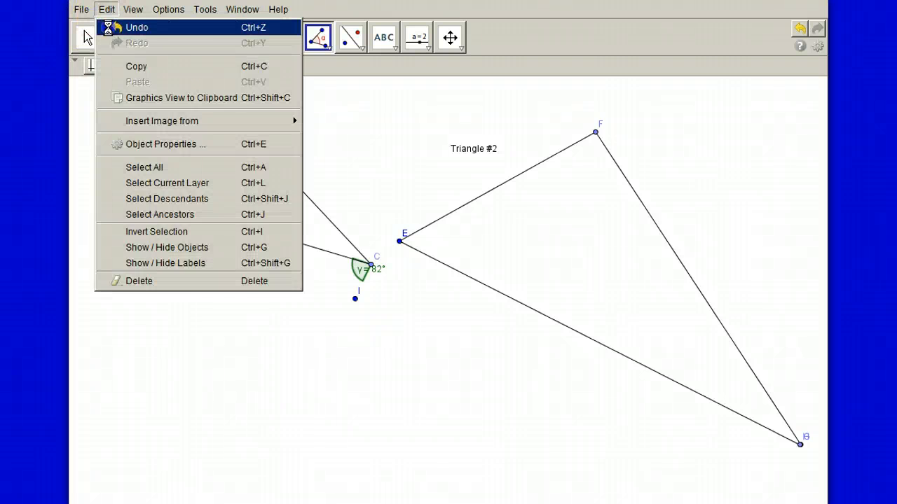
pyautogui.click(108, 28)
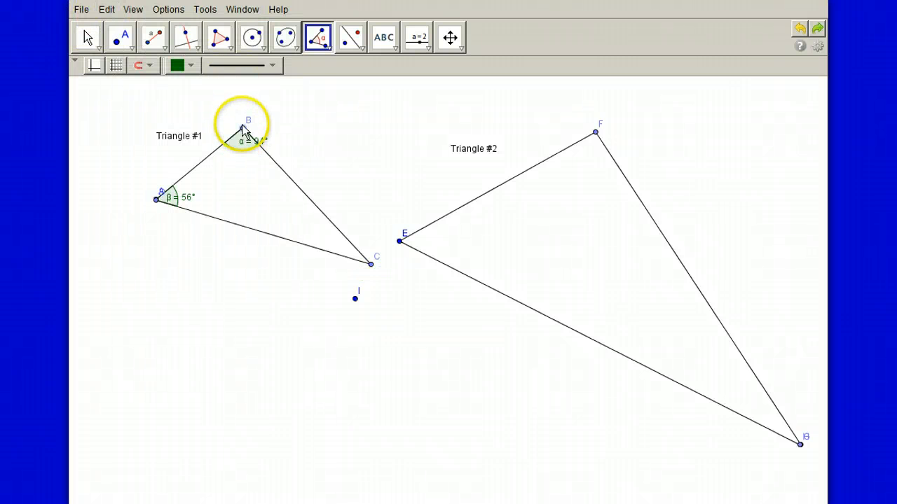
# Measure angle BCA of Triangle #1 in the order B, C, A, and remove the stray point I below C.
pyautogui.click(371, 264)
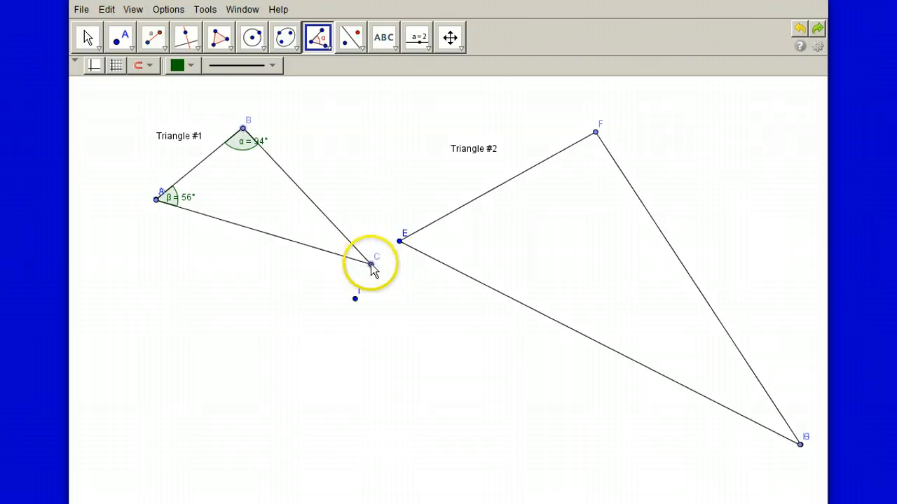
pyautogui.click(157, 200)
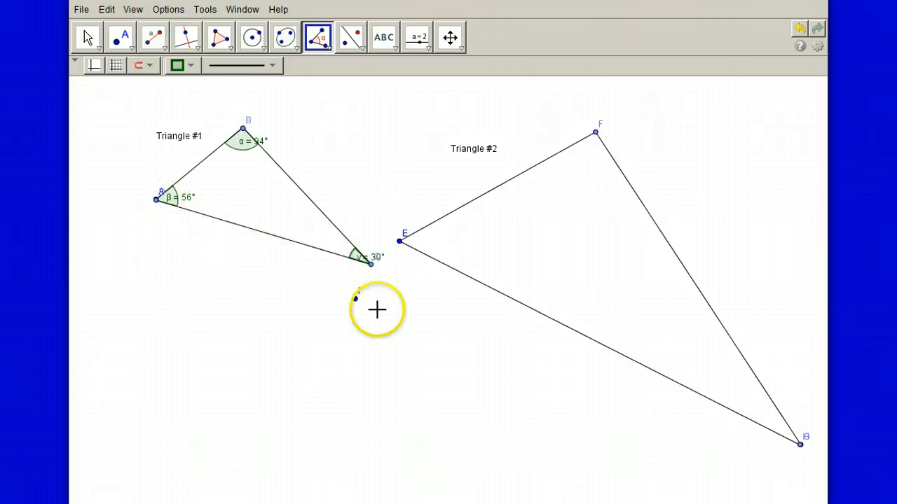
pyautogui.click(92, 38)
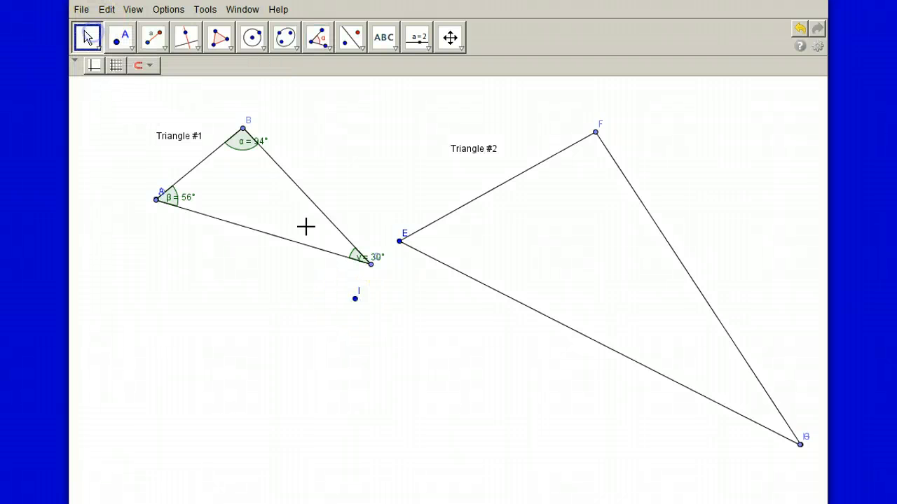
pyautogui.click(355, 301)
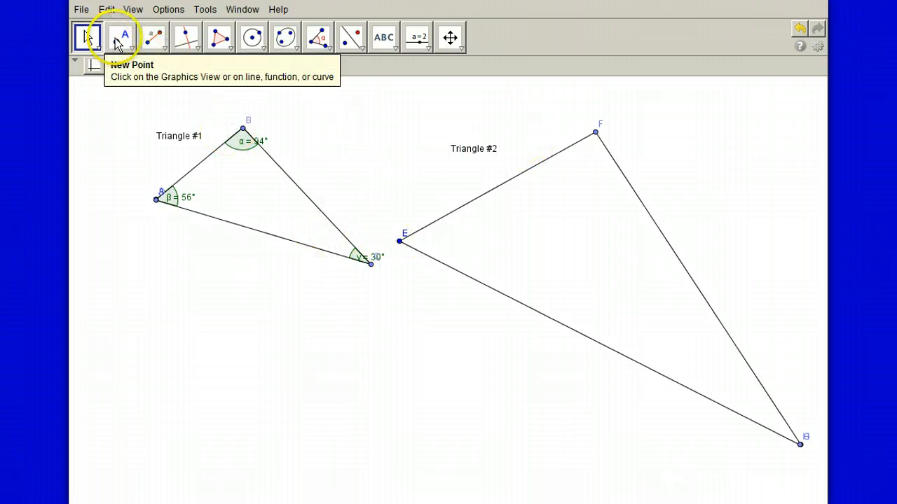
# Try to measure the angle at vertex E of Triangle #2 with the Angle tool, starting from F, and undo the attempt.
pyautogui.click(326, 53)
pyautogui.click(351, 70)
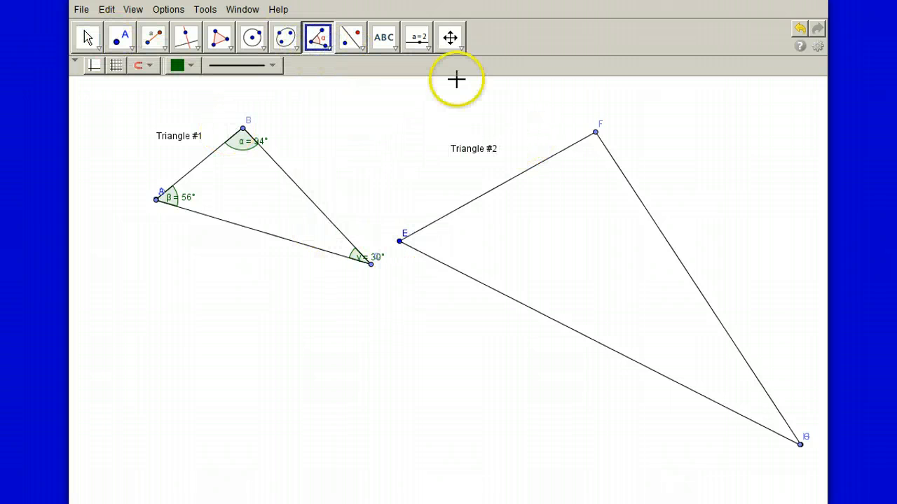
pyautogui.click(595, 133)
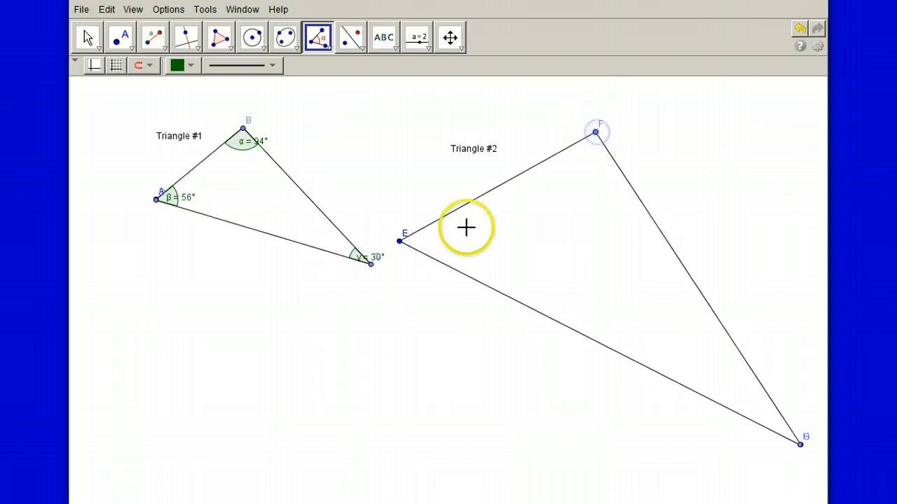
pyautogui.click(399, 242)
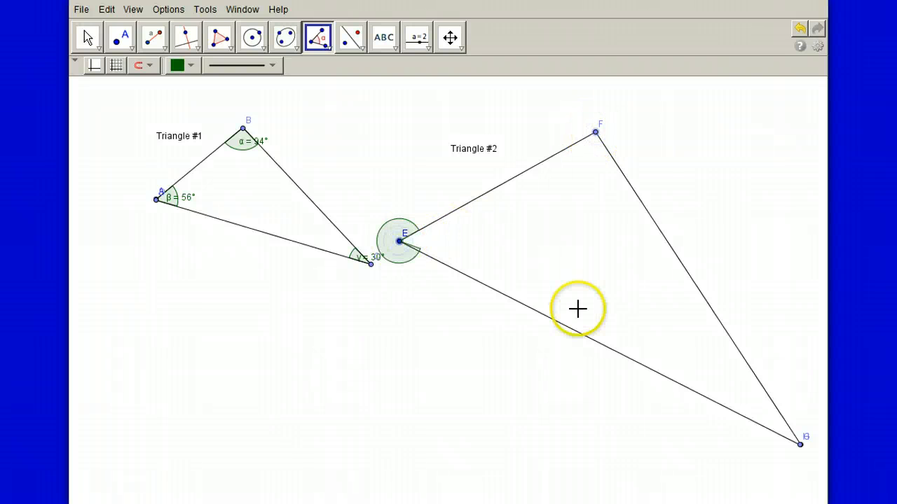
pyautogui.click(384, 221)
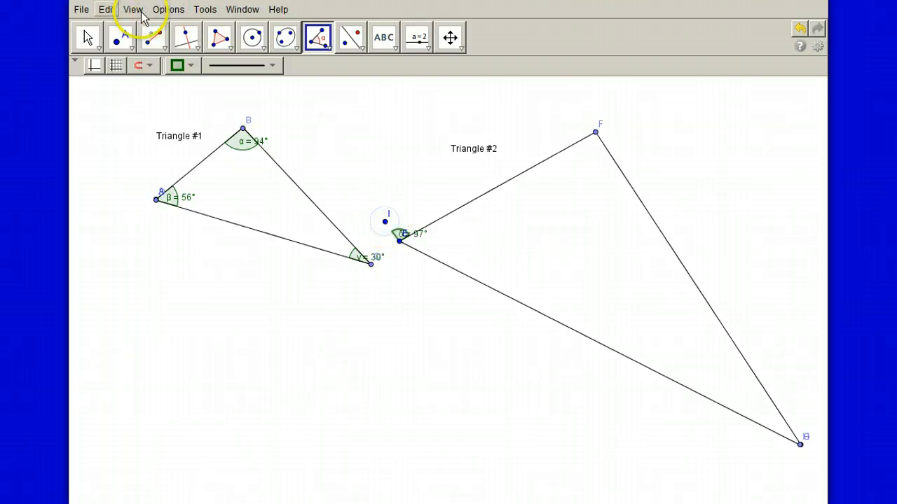
pyautogui.click(107, 9)
pyautogui.click(112, 28)
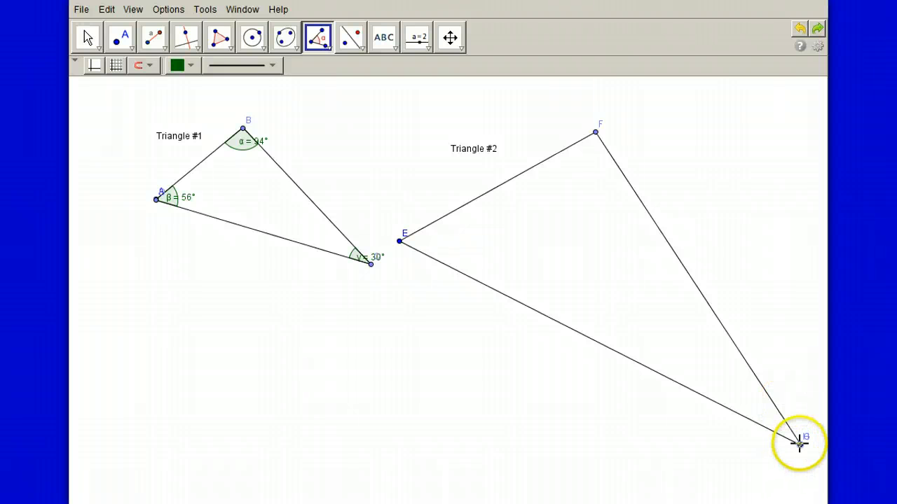
# Measure angles GEF and EFG of Triangle #2, picking G, E, F for the first and E, F, G for the second.
pyautogui.click(399, 240)
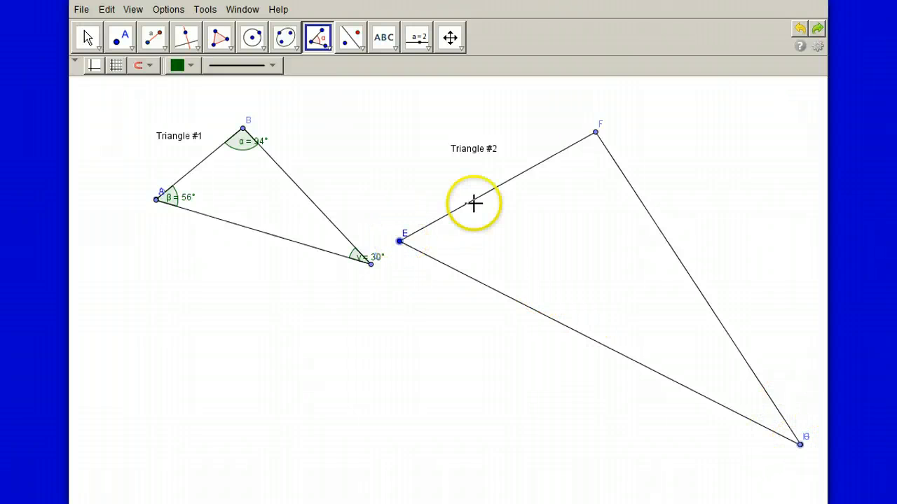
pyautogui.click(595, 133)
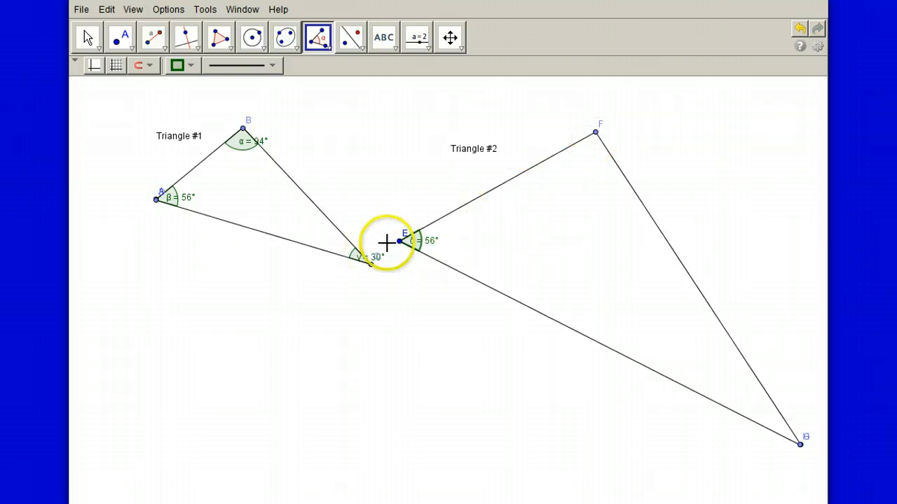
pyautogui.click(400, 243)
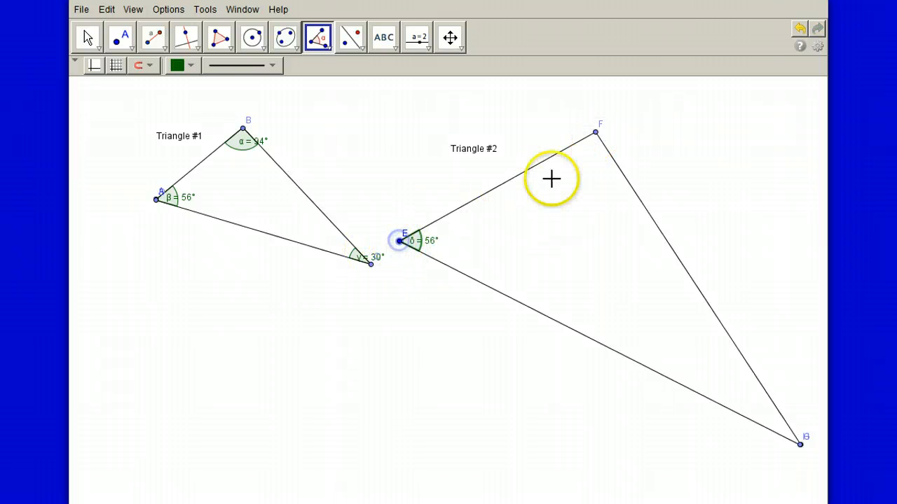
pyautogui.click(596, 134)
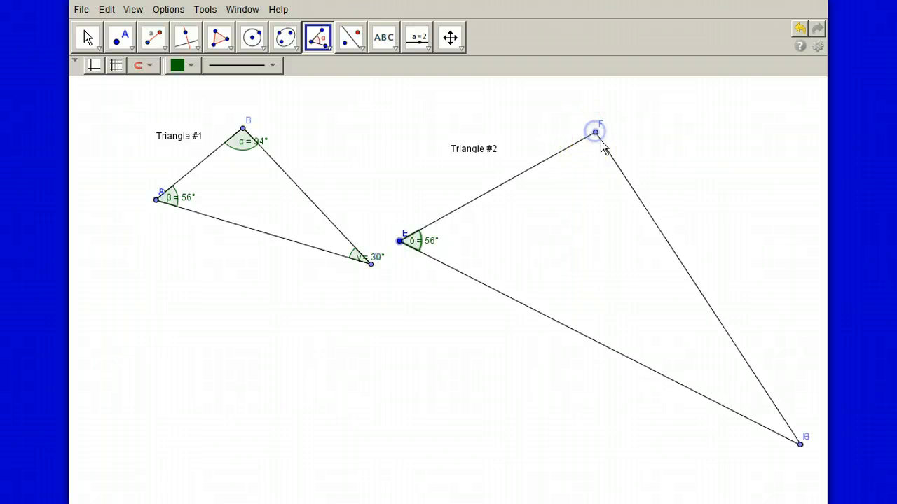
pyautogui.click(799, 444)
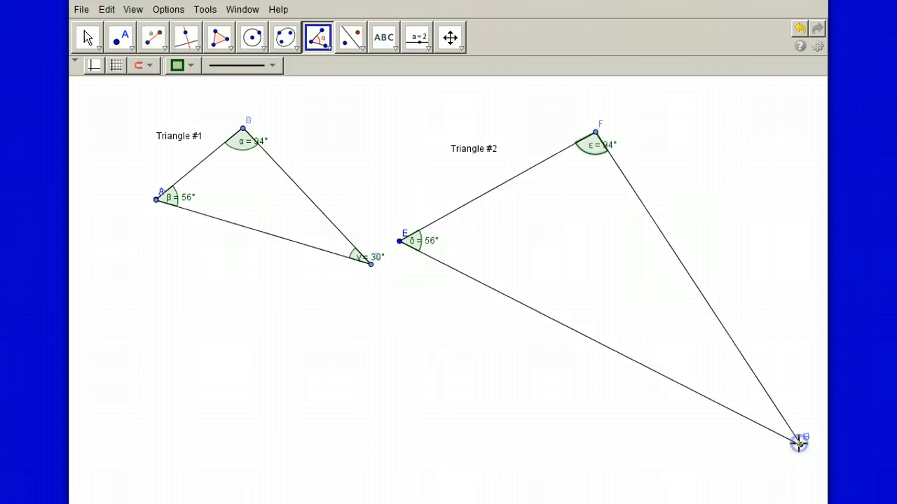
# Measure angle FGE of Triangle #2, picking the points in the order F, G, E.
pyautogui.click(799, 444)
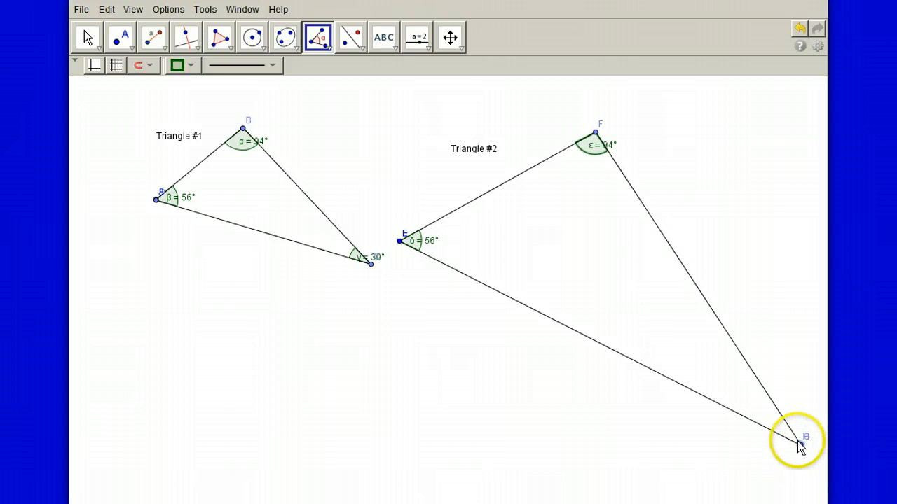
pyautogui.click(596, 133)
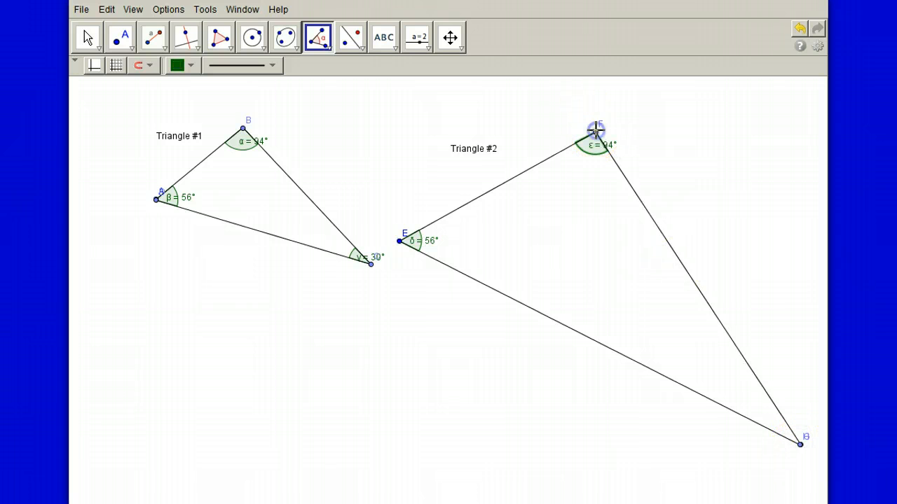
pyautogui.click(800, 444)
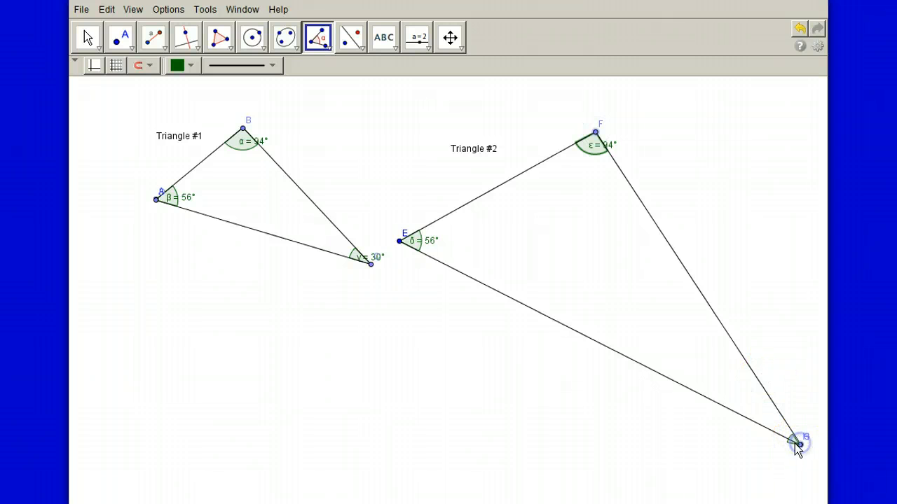
pyautogui.click(400, 242)
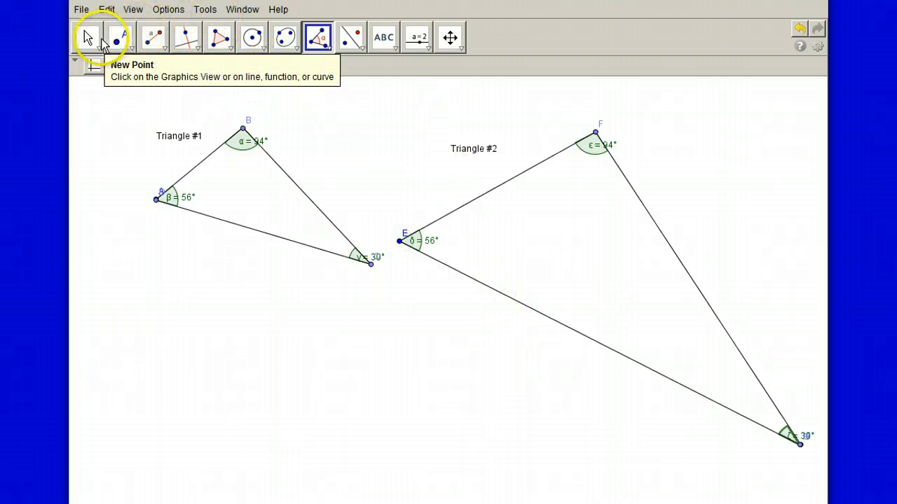
# Move Triangle #2's angle labels δ, ε and ζ clear of the vertices and sides at E, F and G.
pyautogui.click(87, 36)
pyautogui.moveTo(427, 241); pyautogui.dragTo(426, 201)
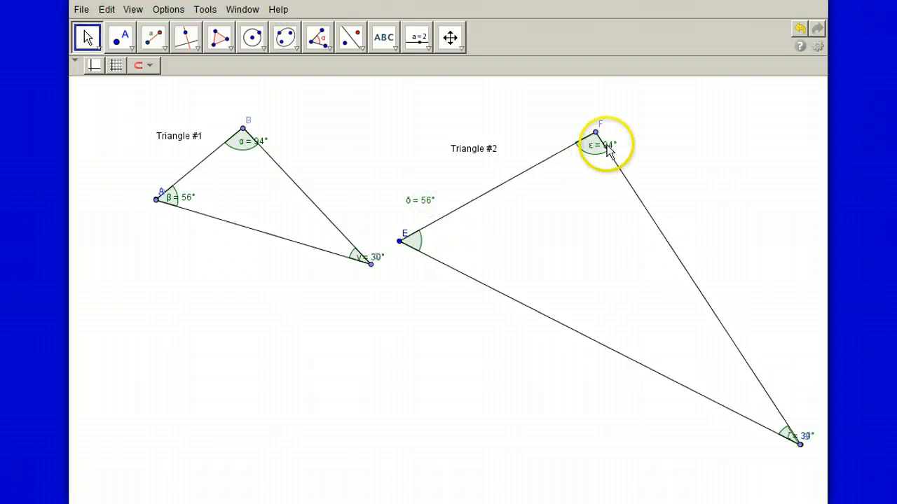
pyautogui.moveTo(606, 155); pyautogui.dragTo(626, 139)
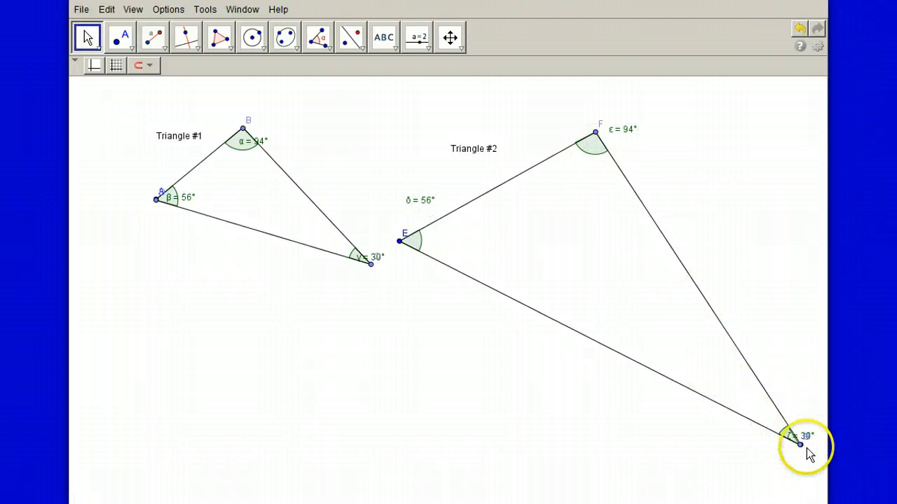
pyautogui.moveTo(807, 436); pyautogui.dragTo(801, 411)
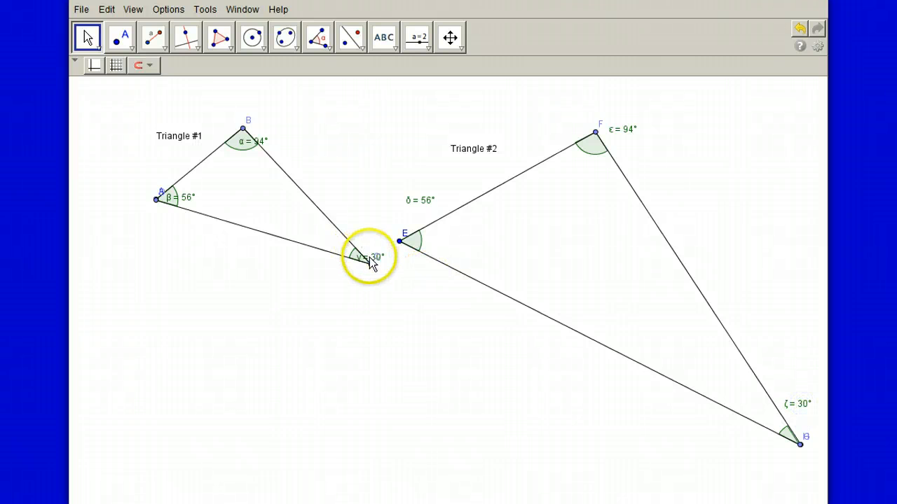
# Move Triangle #1's angle labels γ, α and β clear of the vertex labels and angle arcs.
pyautogui.moveTo(371, 261); pyautogui.dragTo(364, 234)
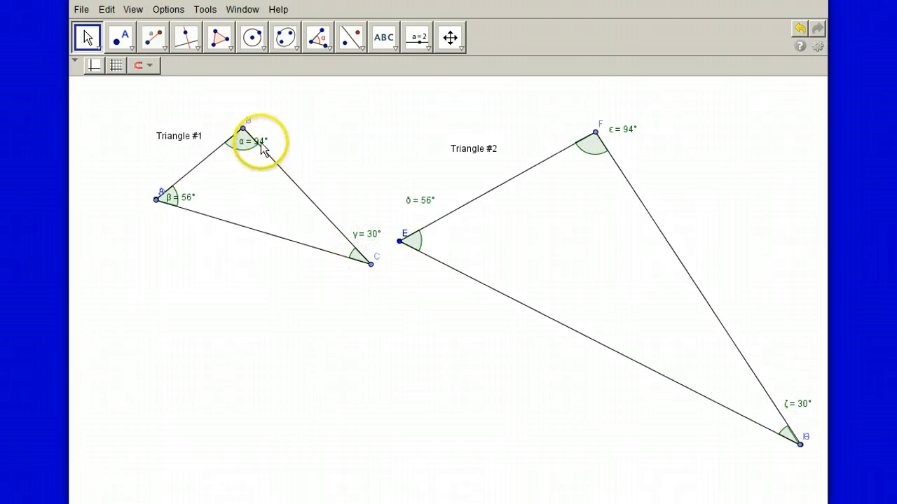
pyautogui.moveTo(261, 148); pyautogui.dragTo(280, 133)
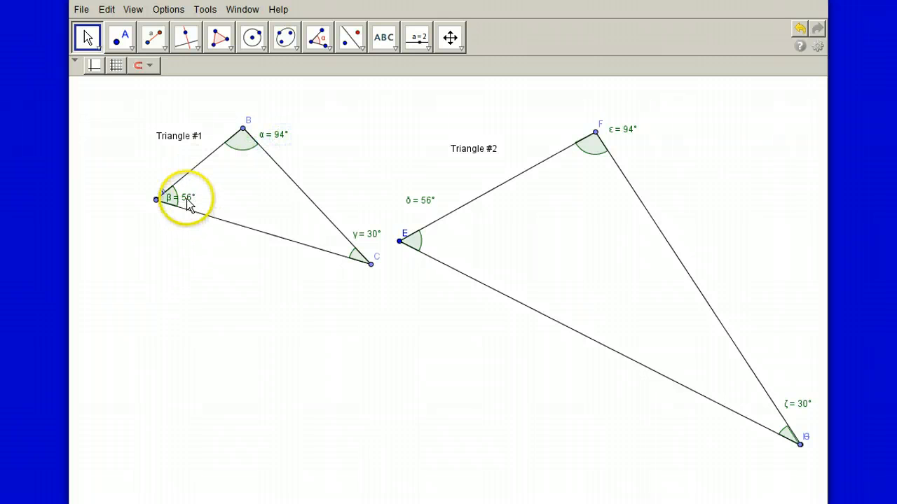
pyautogui.moveTo(188, 203); pyautogui.dragTo(206, 203)
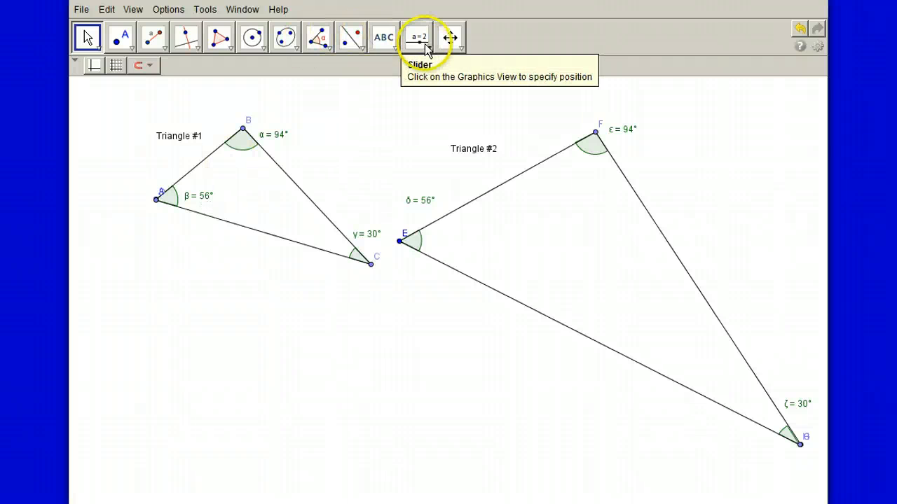
# Start a text below Triangle #1 reading "If two triangles have a common ratio, the triangles are similar.".
pyautogui.click(396, 49)
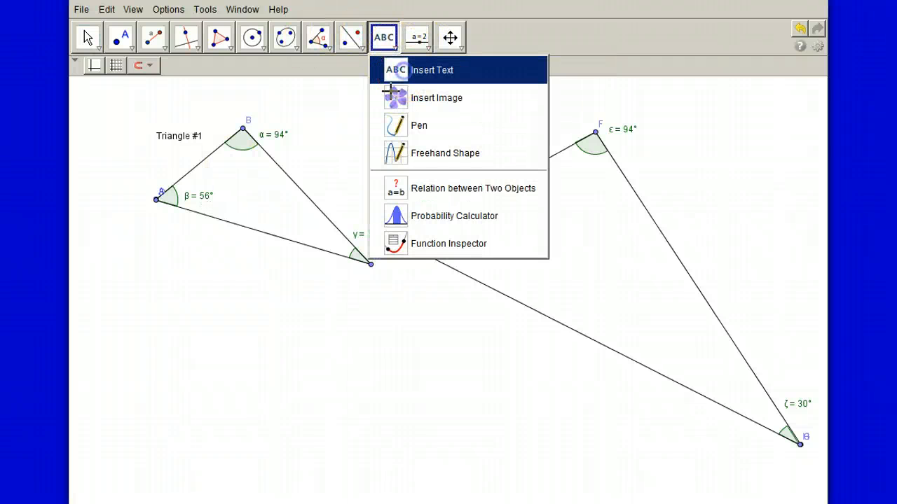
pyautogui.click(399, 68)
pyautogui.click(159, 334)
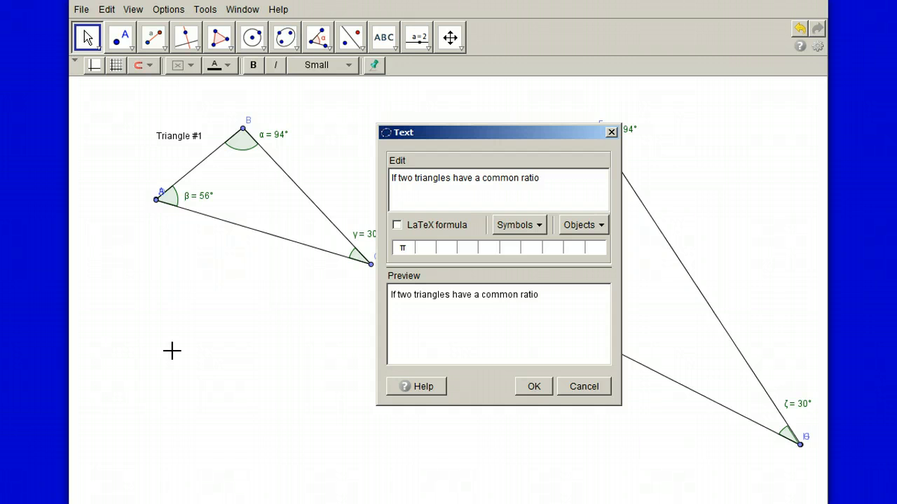
pyautogui.write('he tri')
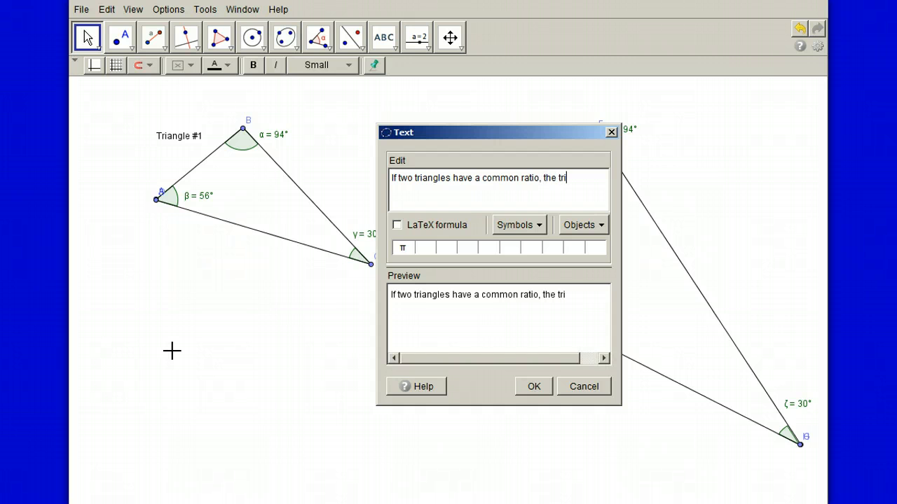
pyautogui.write('angles are similar.')
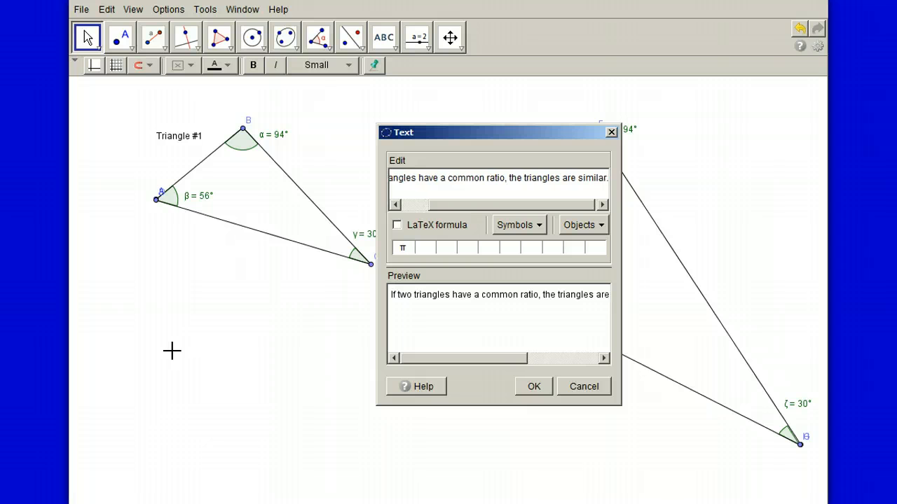
# Add the second line "If two triangles have congruent cooresponding angles, then the triangles are similar." and shift the finished text slightly down.
pyautogui.press('Return')
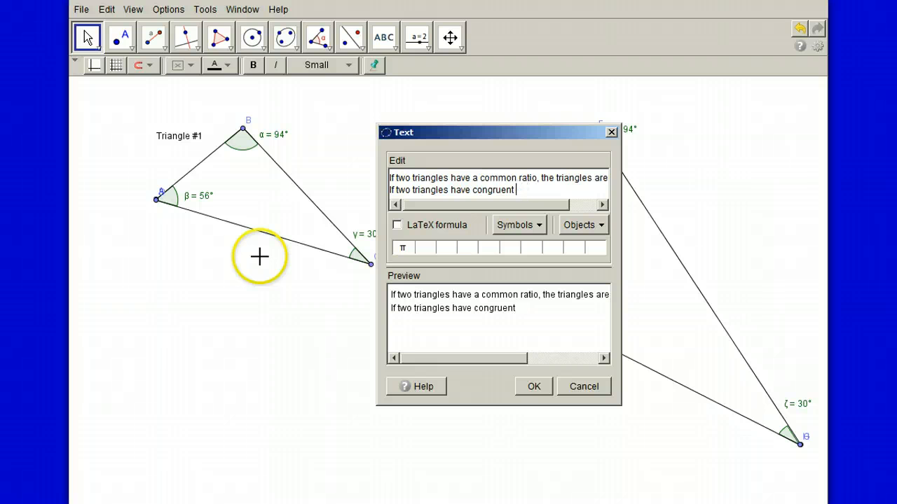
pyautogui.write('respon')
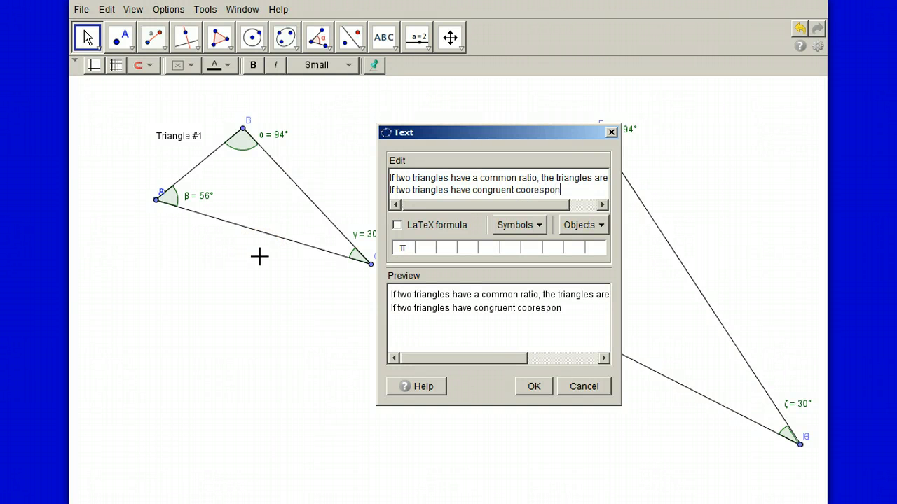
pyautogui.write('s, t')
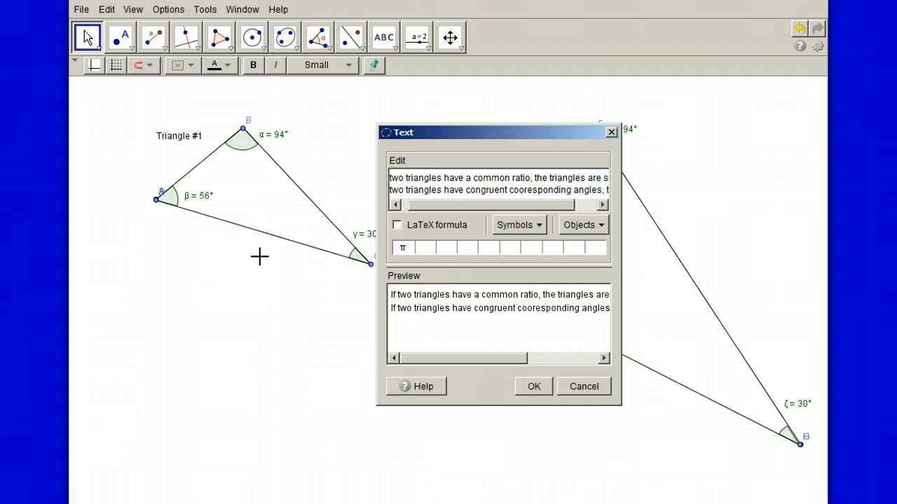
pyautogui.write('hen the triang')
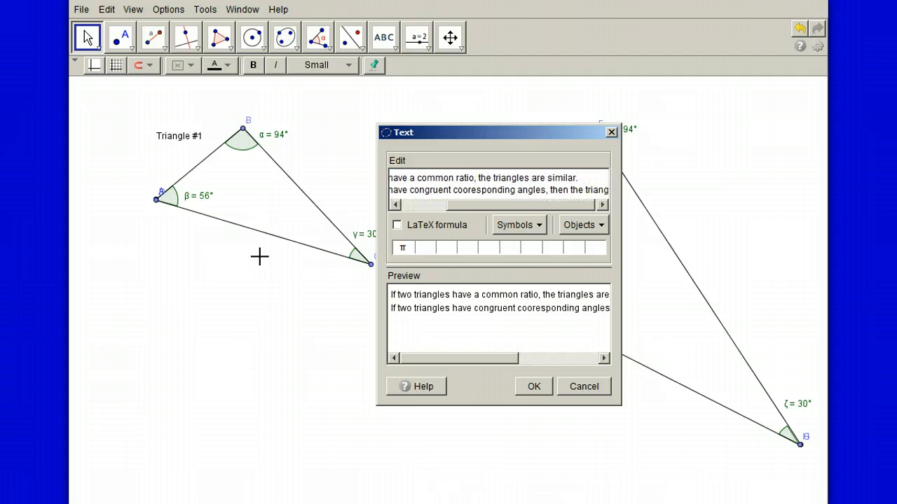
pyautogui.write('les are simila')
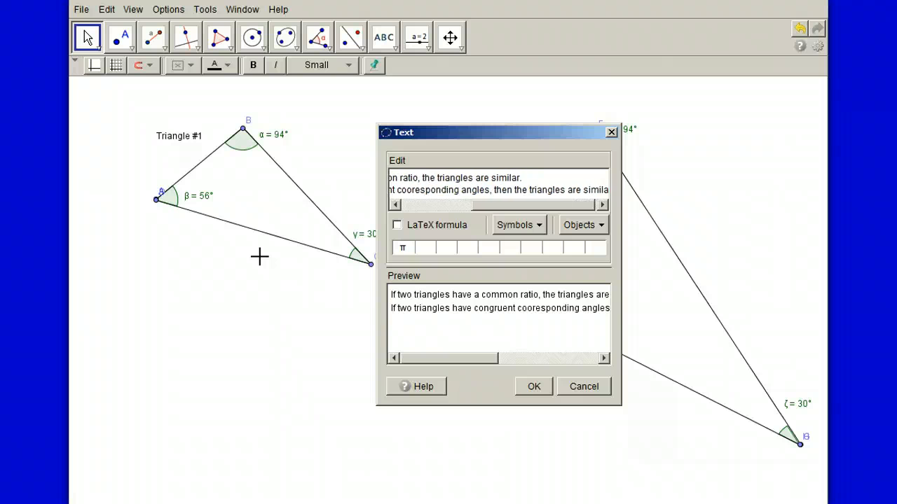
pyautogui.write('r.')
pyautogui.press('Return')
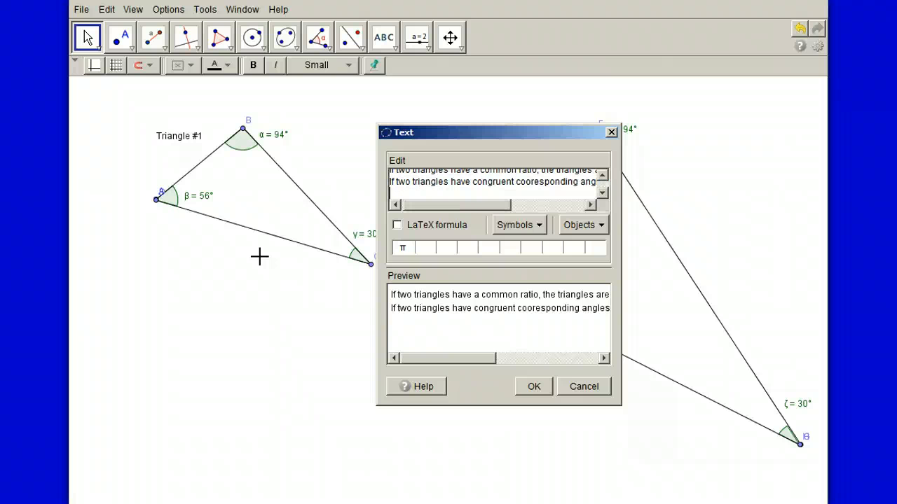
pyautogui.click(534, 386)
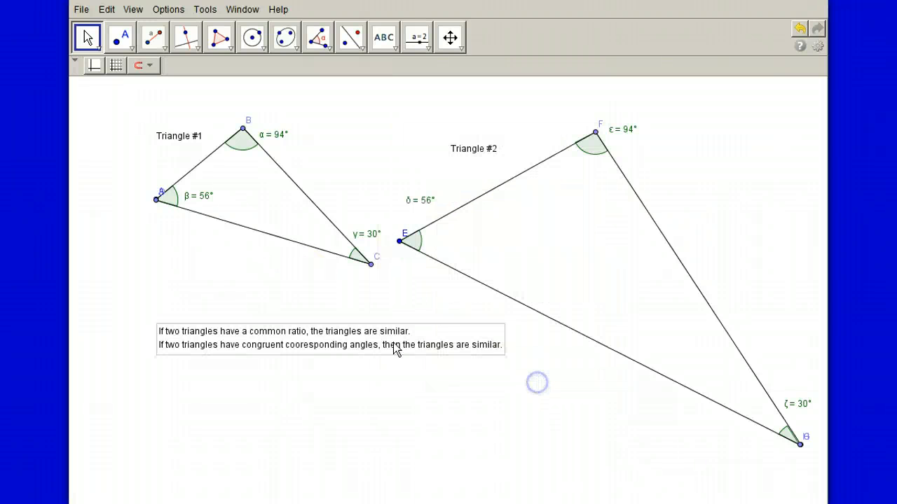
pyautogui.moveTo(345, 337); pyautogui.dragTo(356, 354)
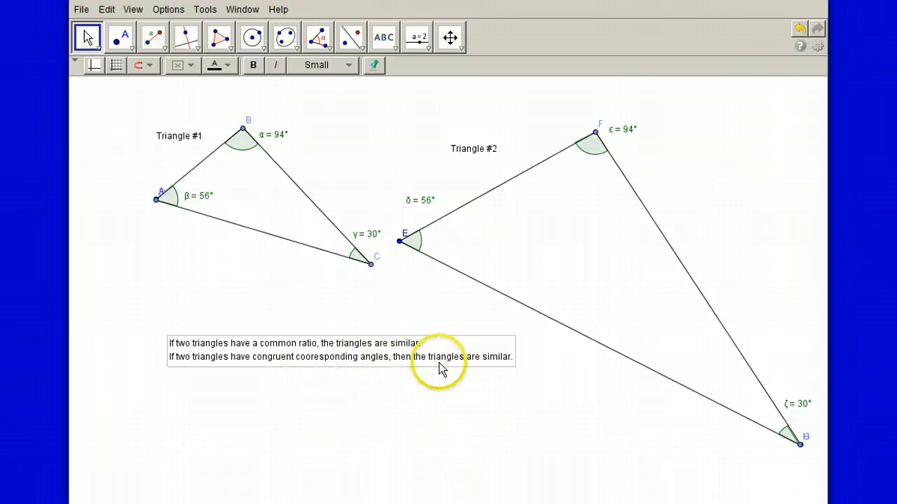
# Edit the similarity text's first line by inserting "between cooresponding sides" after "common ratio".
pyautogui.doubleClick(365, 347)
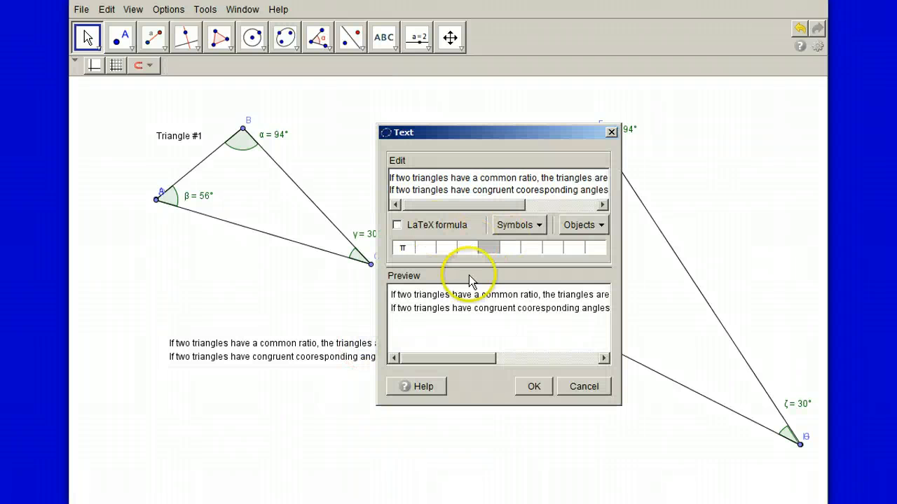
pyautogui.click(536, 178)
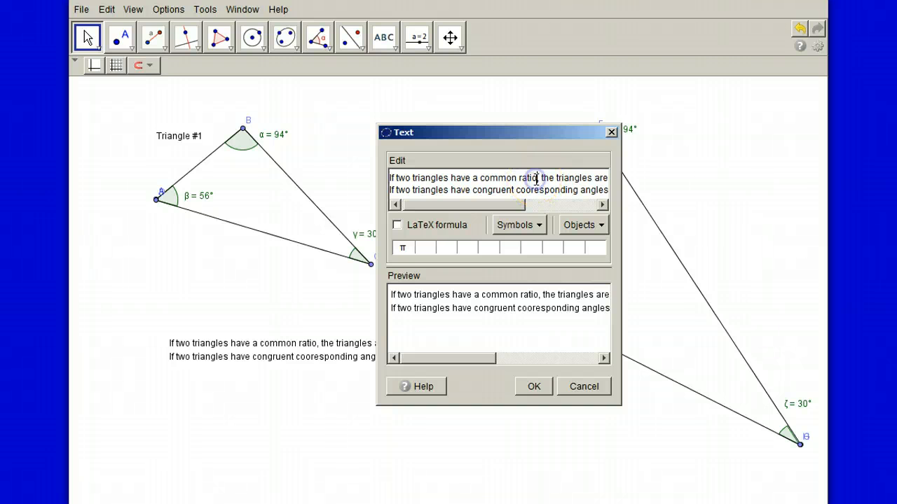
pyautogui.write('between')
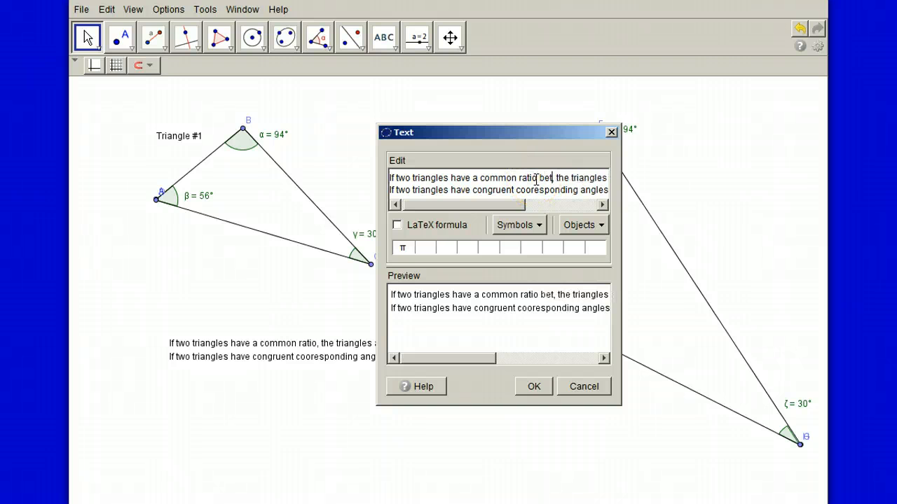
pyautogui.write(' fo')
pyautogui.press('BackSpace')
pyautogui.press('BackSpace')
pyautogui.write('c')
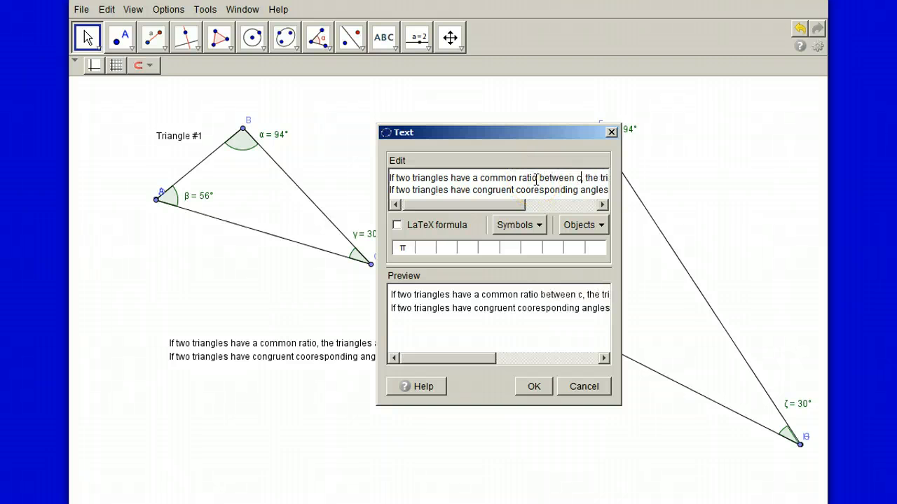
pyautogui.write('oorespo')
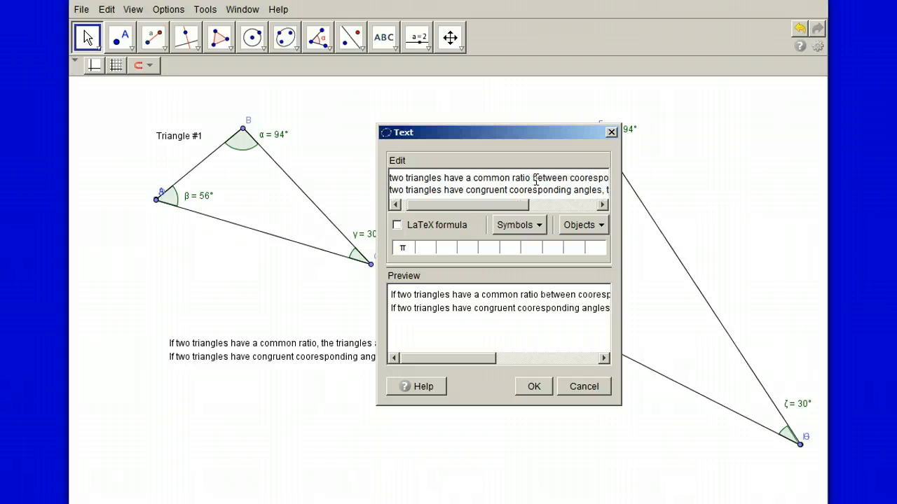
pyautogui.write('nding sides')
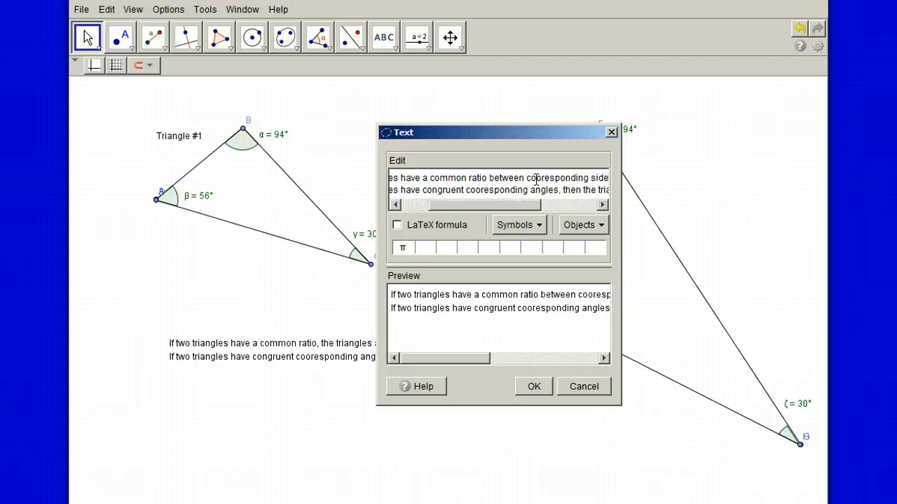
pyautogui.click(536, 386)
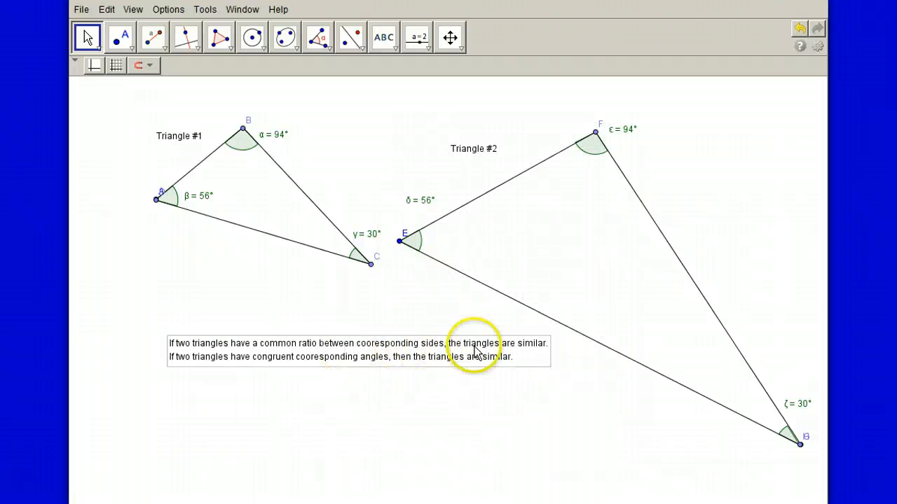
pyautogui.click(390, 273)
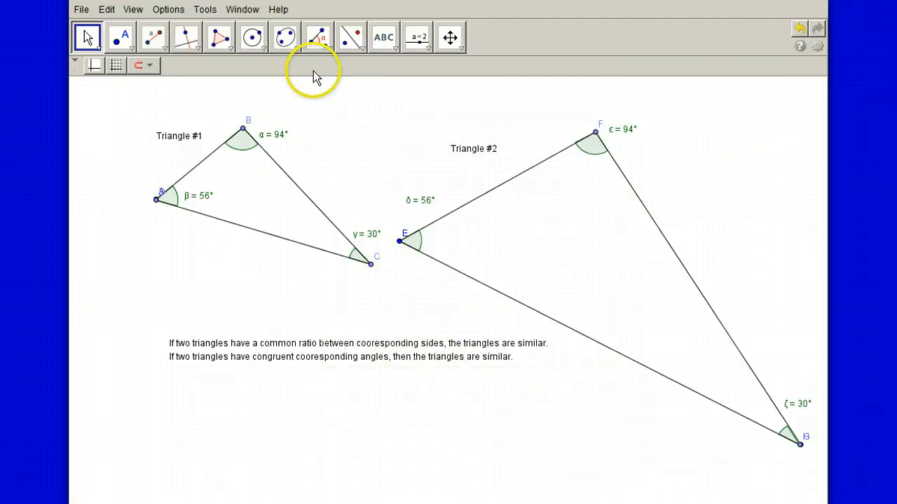
# Start a text between the two triangles reading "Δ ABC~", using the triangle and similarity symbols.
pyautogui.click(350, 128)
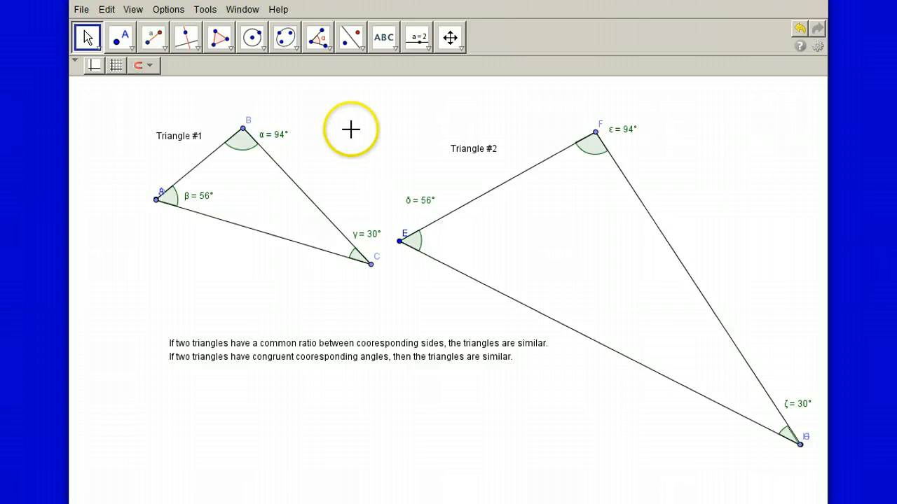
pyautogui.click(383, 37)
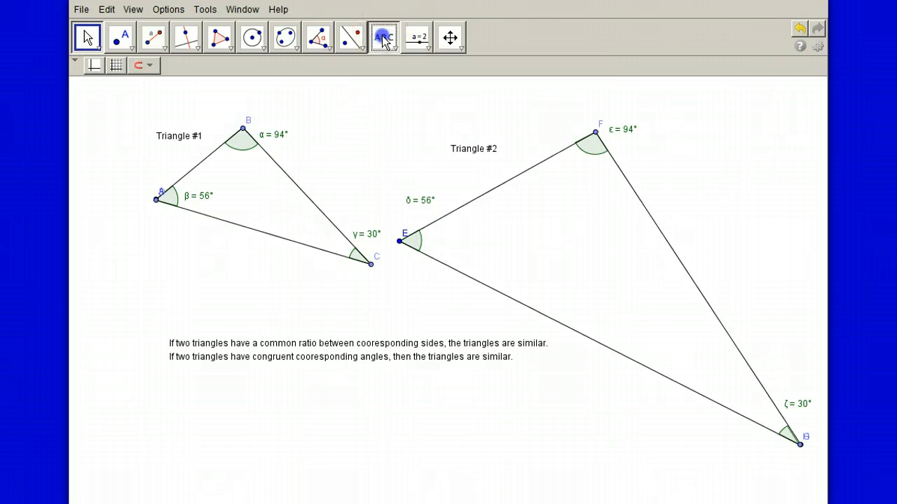
pyautogui.click(368, 112)
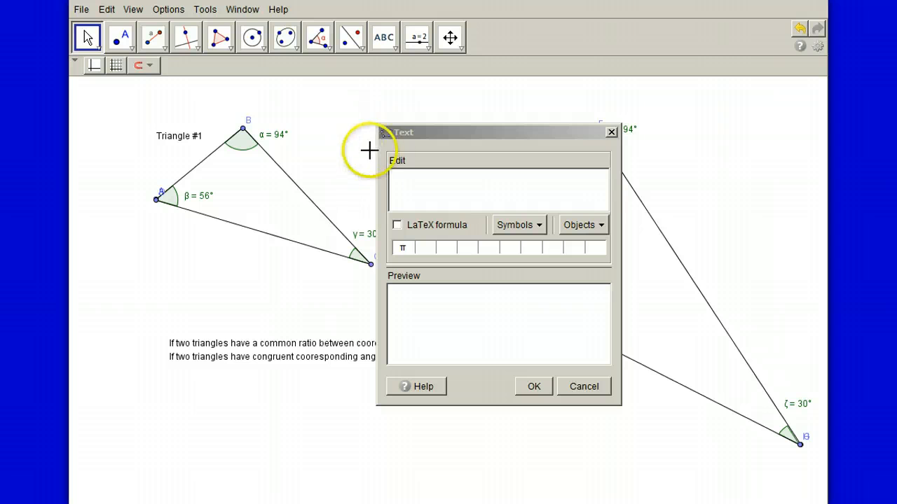
pyautogui.click(396, 177)
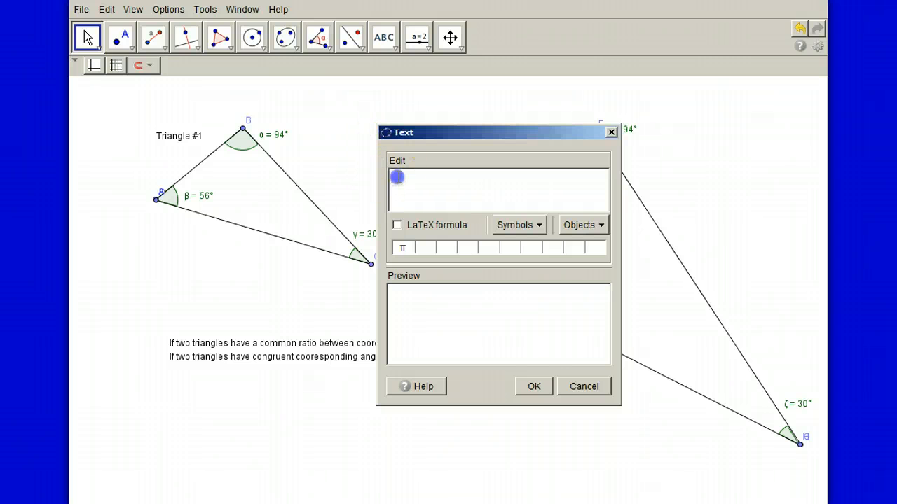
pyautogui.click(539, 225)
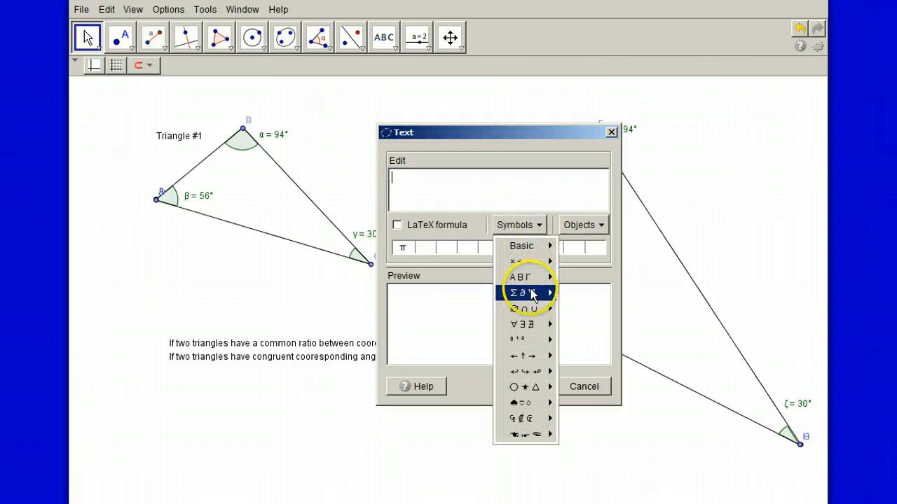
pyautogui.moveTo(532, 297)
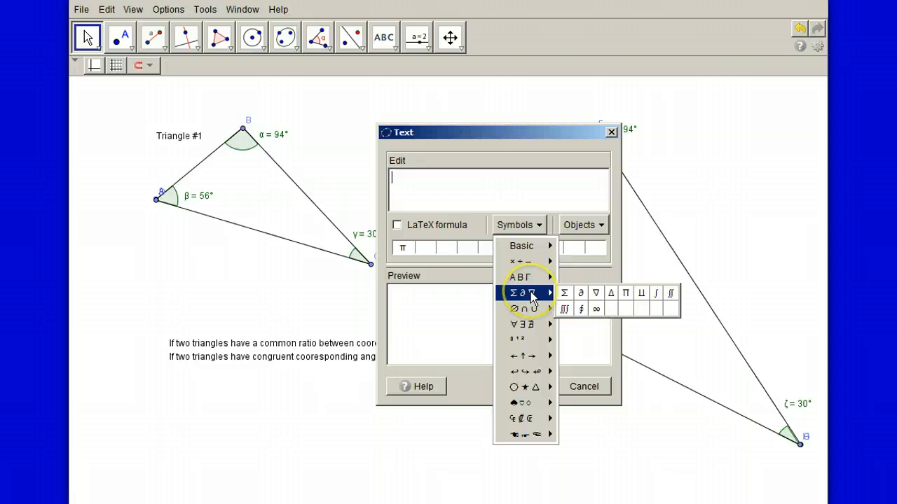
pyautogui.click(611, 294)
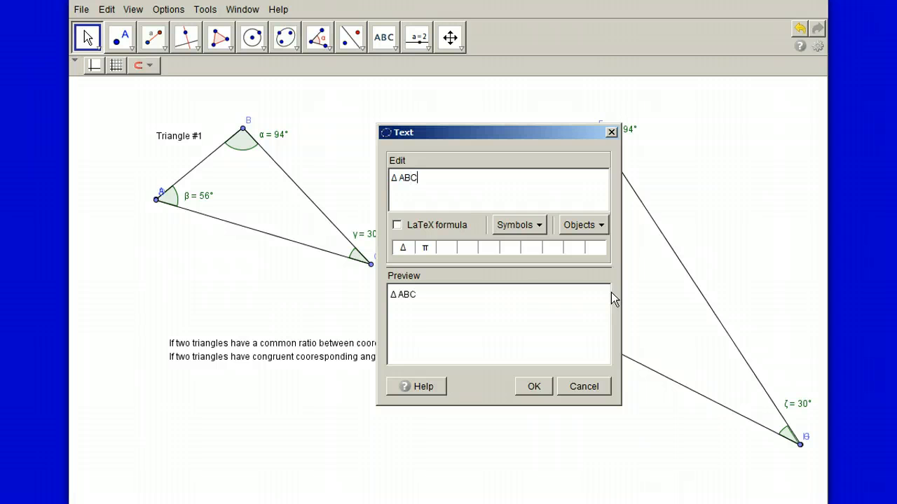
pyautogui.click(536, 225)
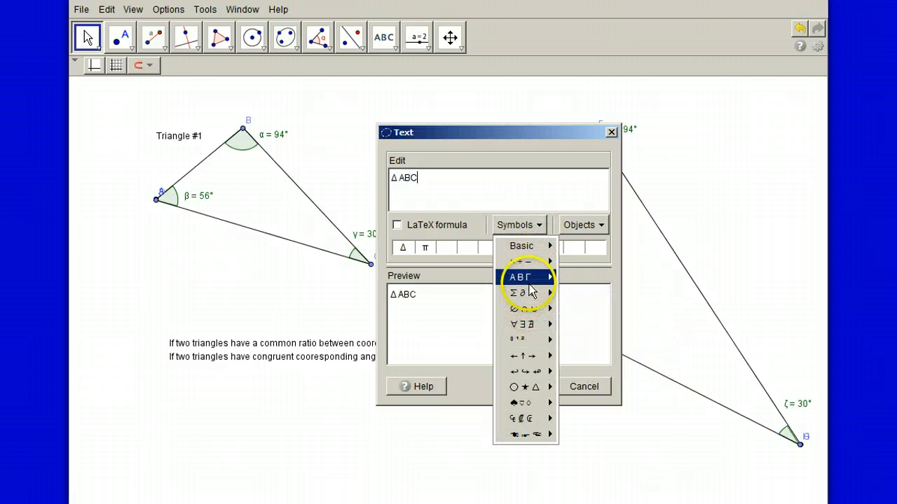
pyautogui.moveTo(528, 267)
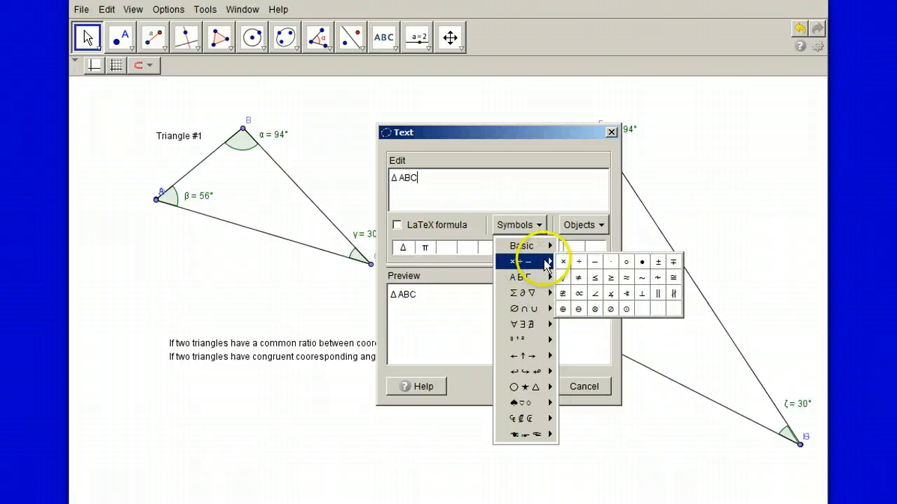
pyautogui.click(642, 279)
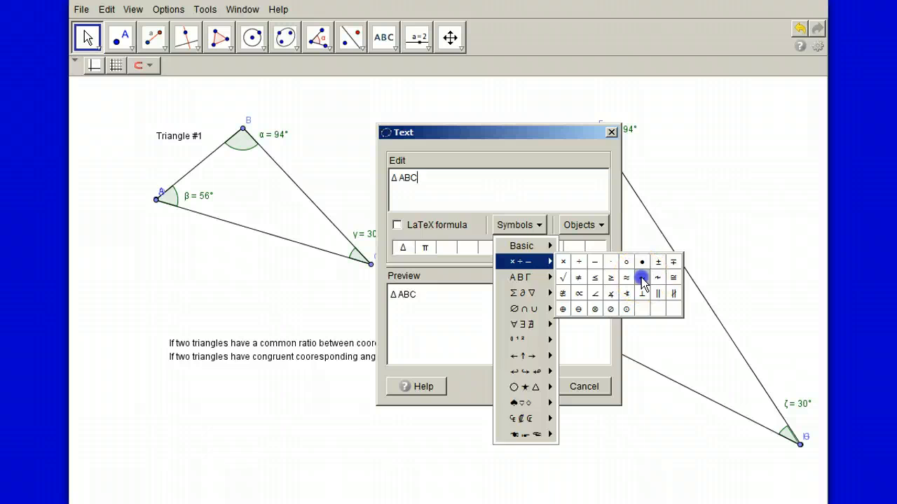
# Complete the similarity statement with "ΔEFG" and place the finished text between the tops of the two triangles.
pyautogui.click(531, 225)
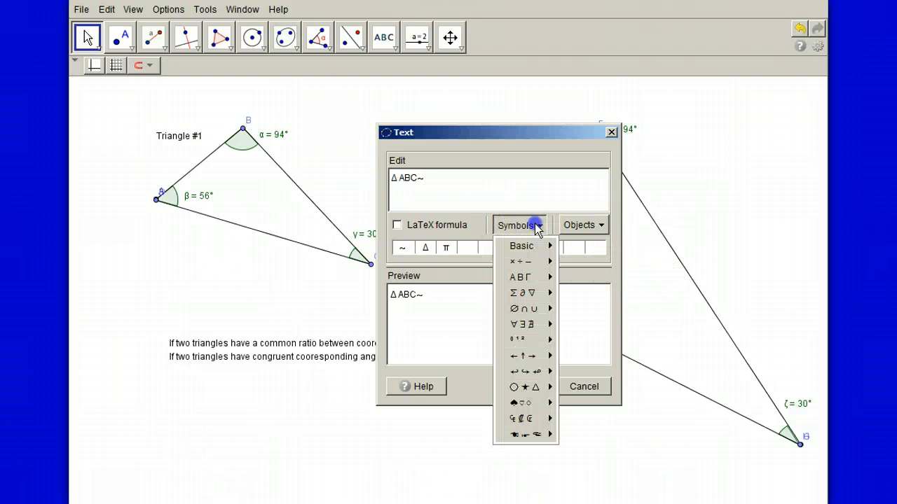
pyautogui.moveTo(535, 293)
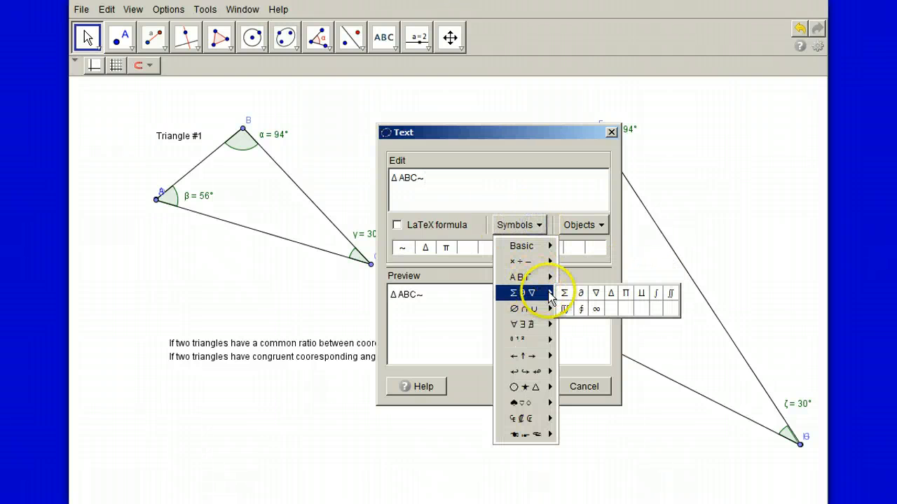
pyautogui.click(611, 293)
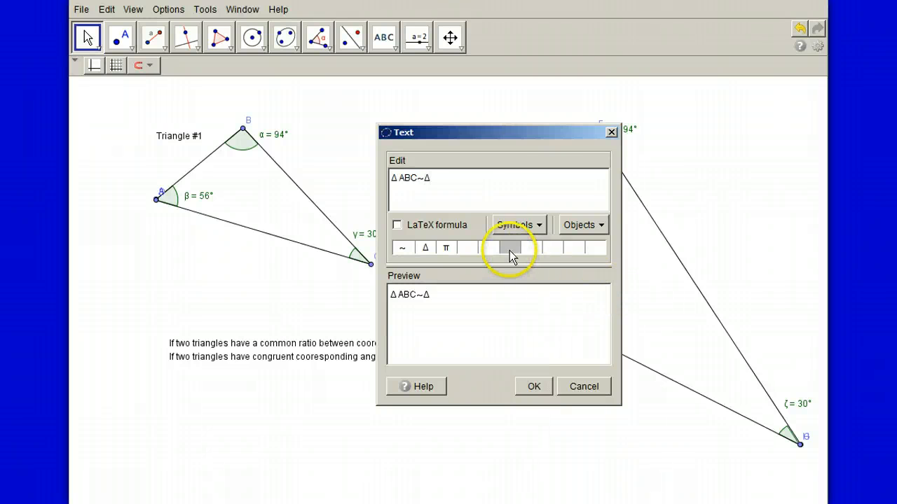
pyautogui.moveTo(519, 133); pyautogui.dragTo(569, 130)
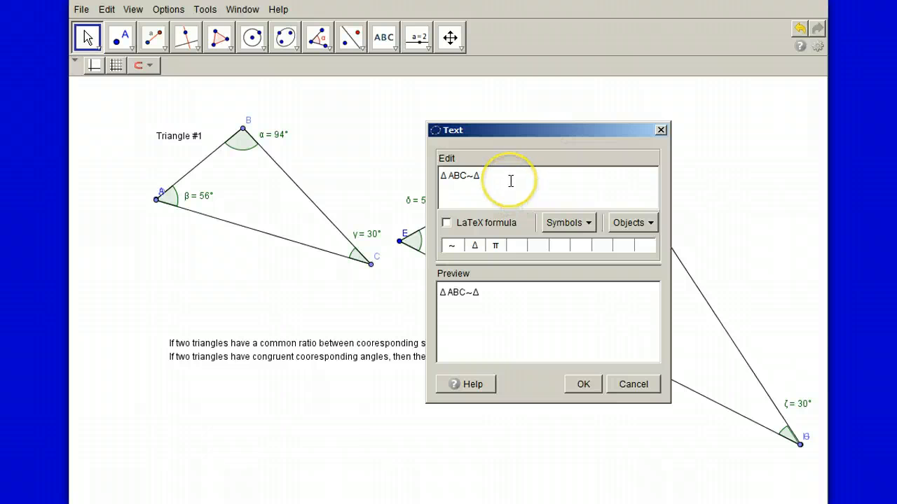
pyautogui.write('EFG')
pyautogui.click(581, 385)
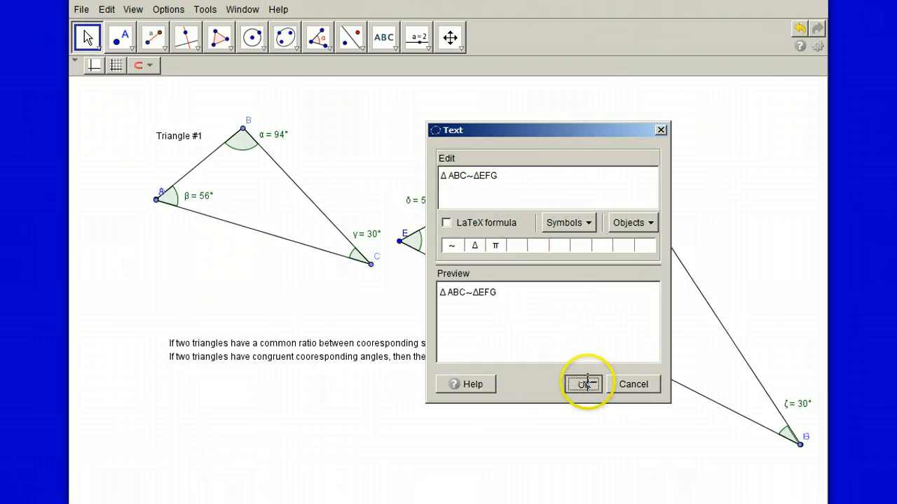
pyautogui.moveTo(408, 112); pyautogui.dragTo(393, 120)
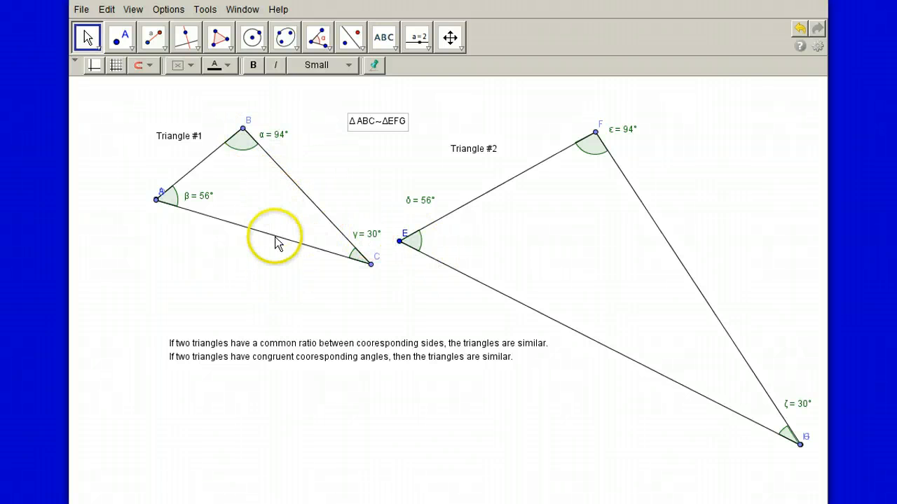
# Edit the two-line similarity text, adding "SSS ~" at the start of its first line.
pyautogui.click(186, 345)
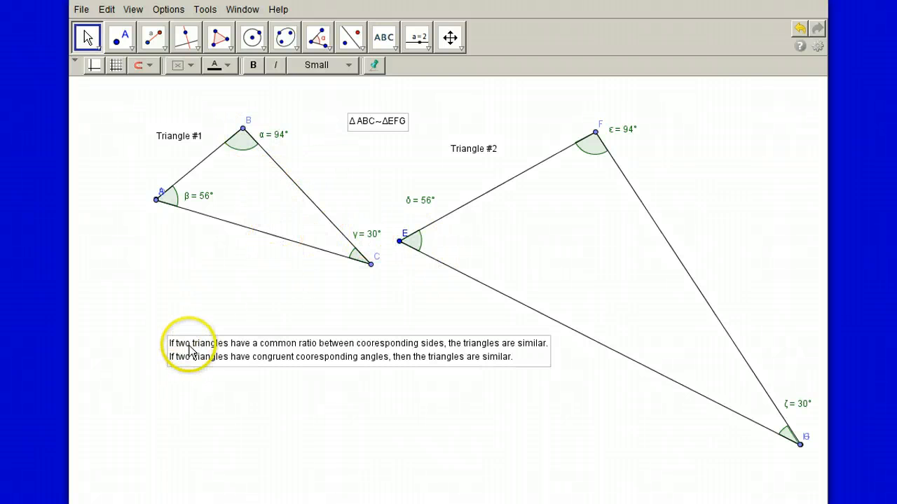
pyautogui.doubleClick(186, 345)
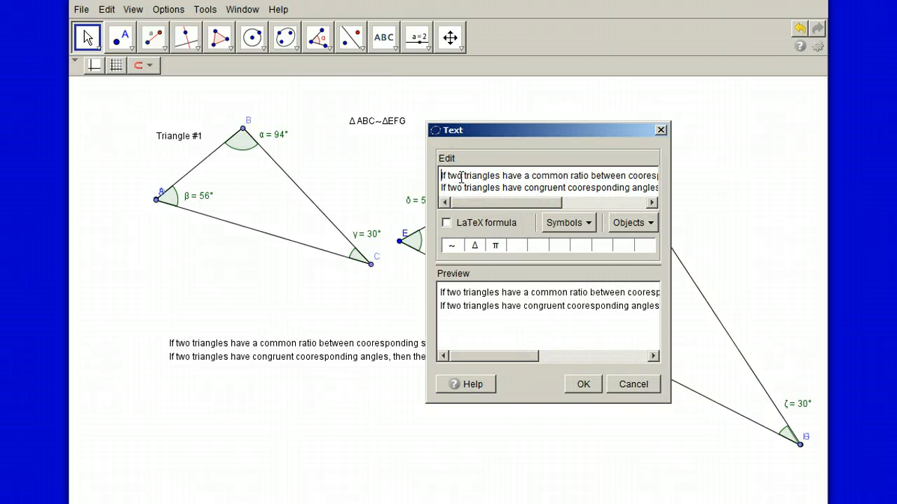
pyautogui.write('SSS')
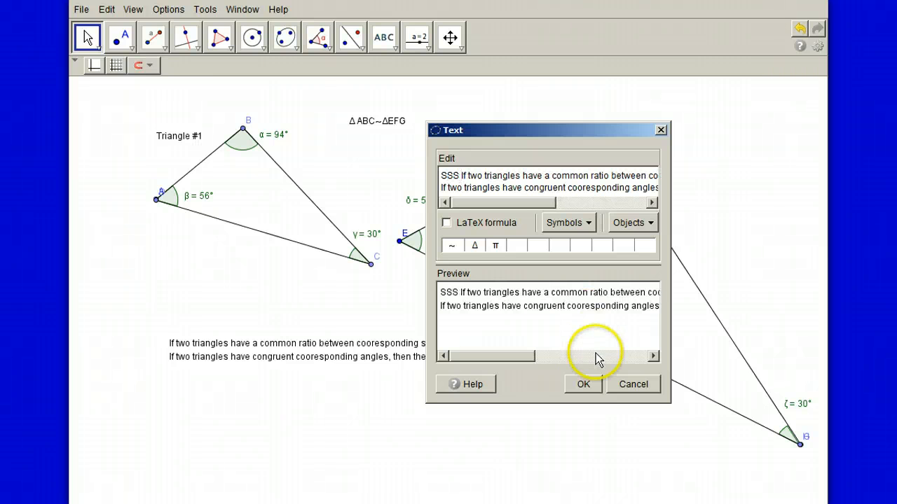
pyautogui.click(569, 223)
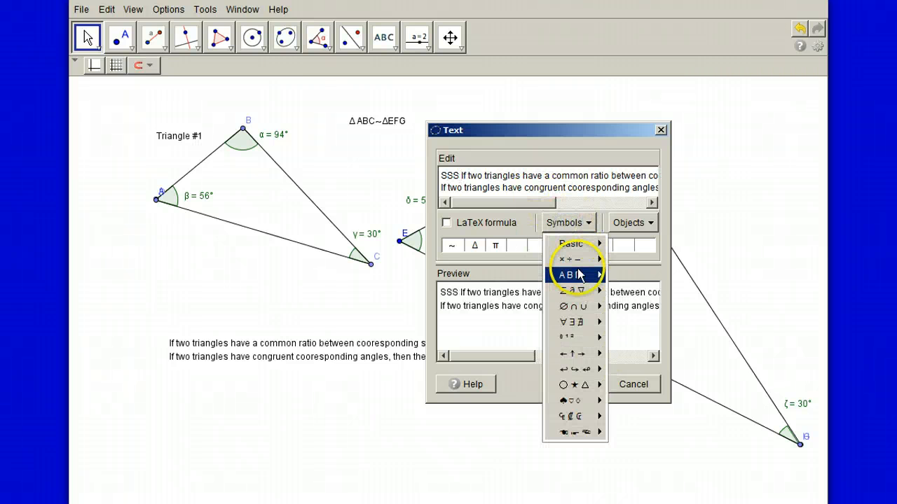
pyautogui.moveTo(579, 260)
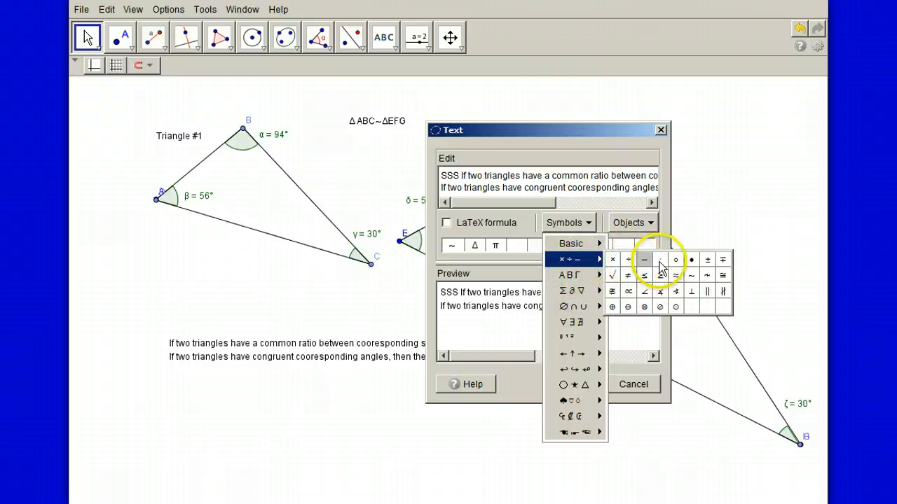
pyautogui.click(688, 276)
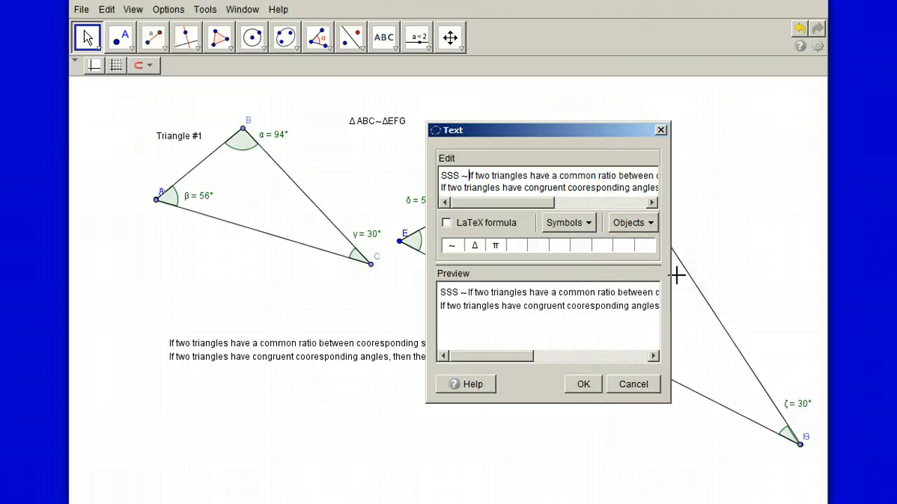
# Add "AAA~" at the start of the similarity text's second line and apply the edit.
pyautogui.click(440, 188)
pyautogui.write('AA')
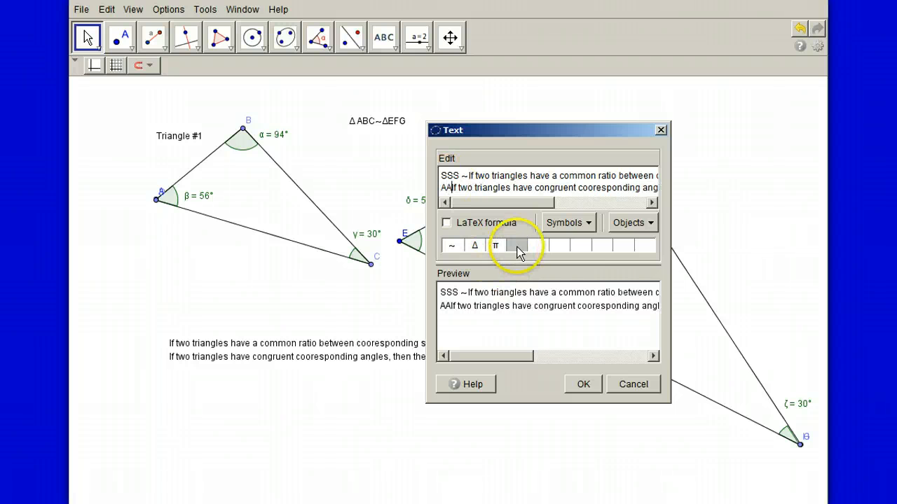
pyautogui.click(452, 246)
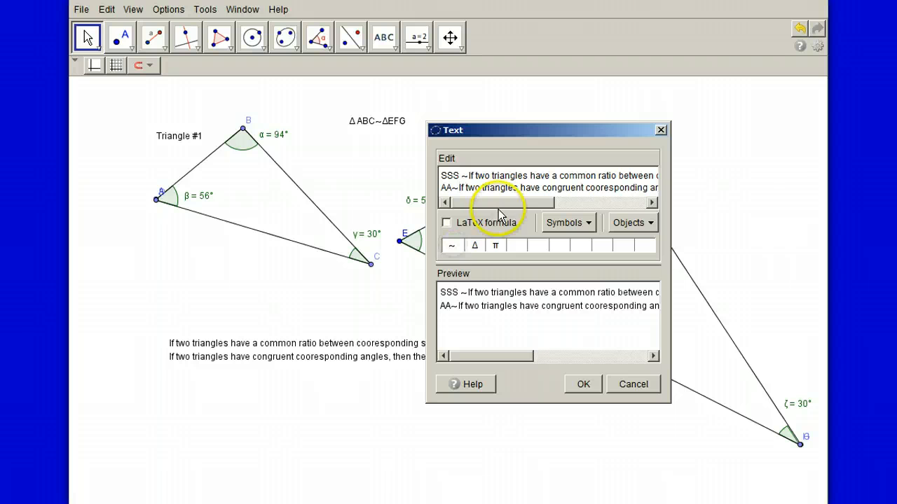
pyautogui.click(453, 187)
pyautogui.write('A')
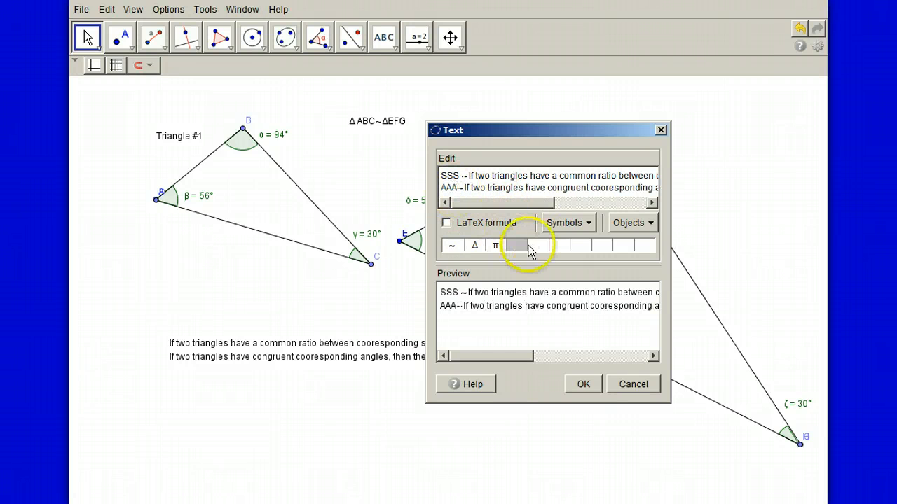
pyautogui.click(592, 390)
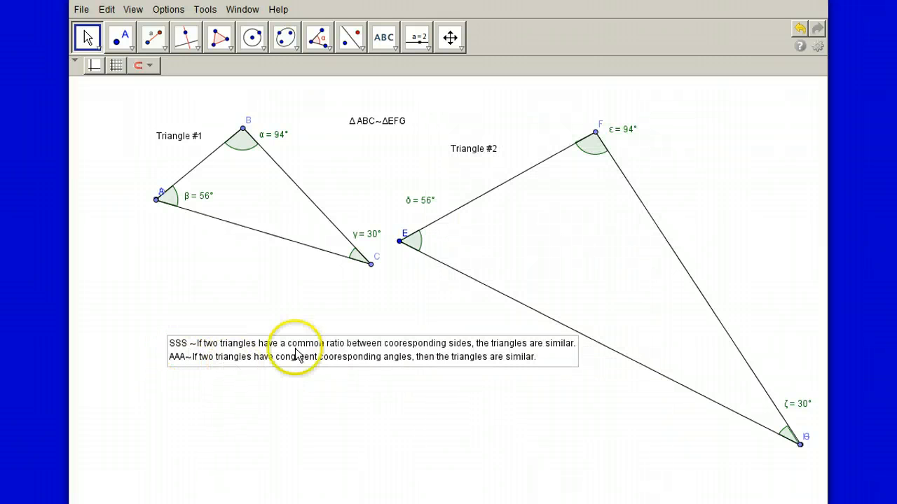
# Insert "3" before "cooresponding sides" in the SSS line and before "congruent" in the AAA line of the similarity text.
pyautogui.doubleClick(394, 341)
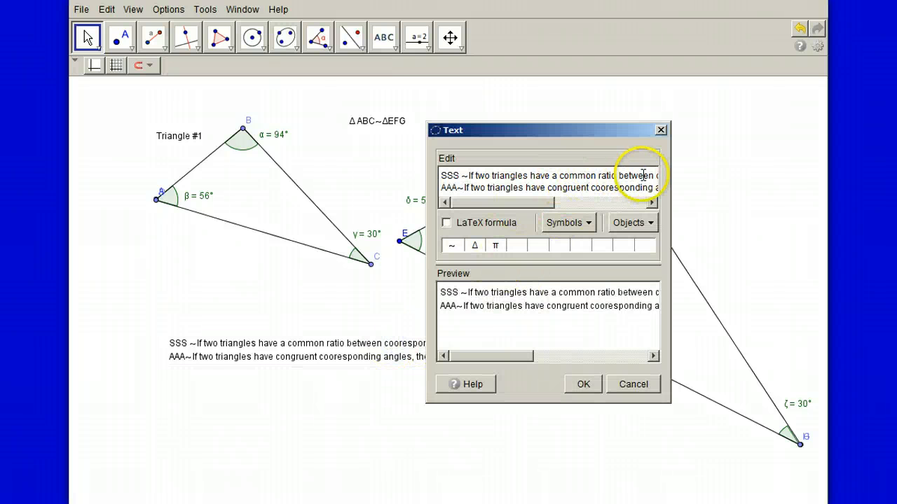
pyautogui.click(657, 176)
pyautogui.write('3')
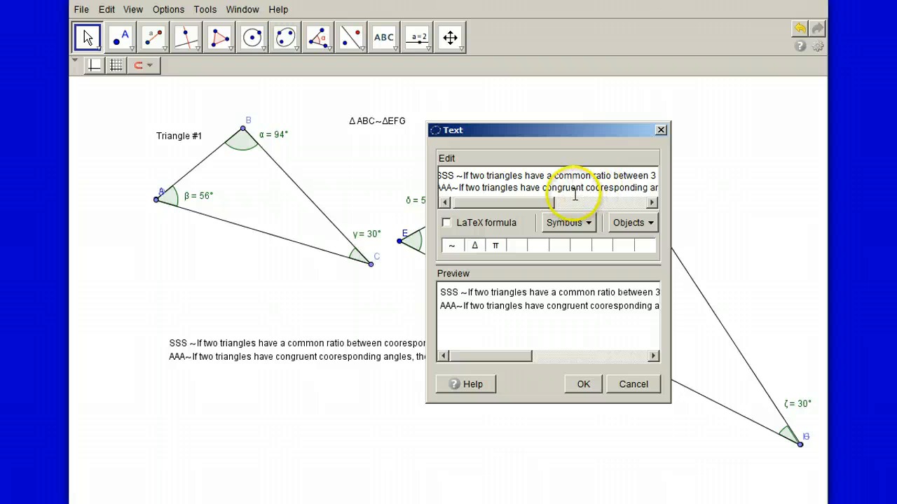
pyautogui.click(545, 190)
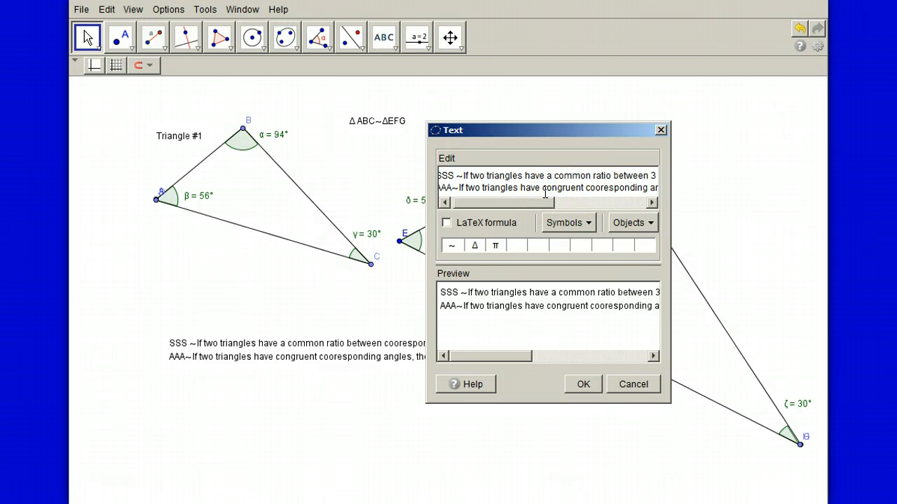
pyautogui.write('3')
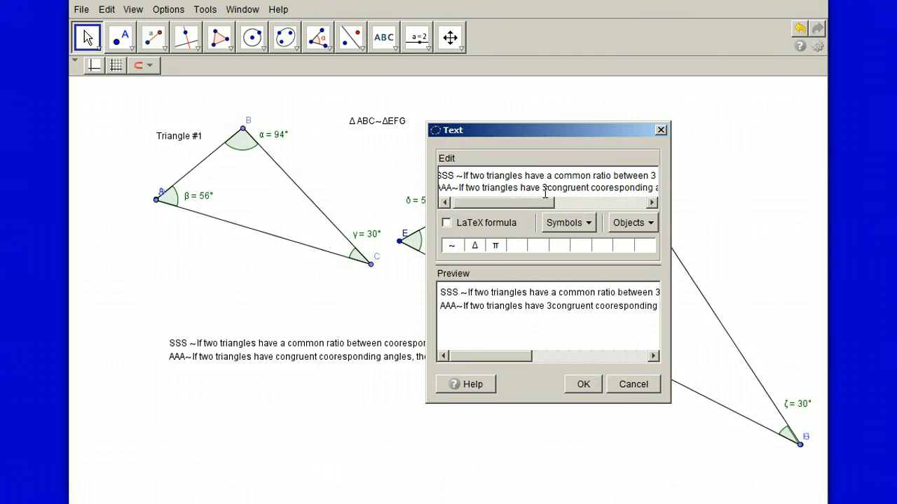
pyautogui.click(582, 383)
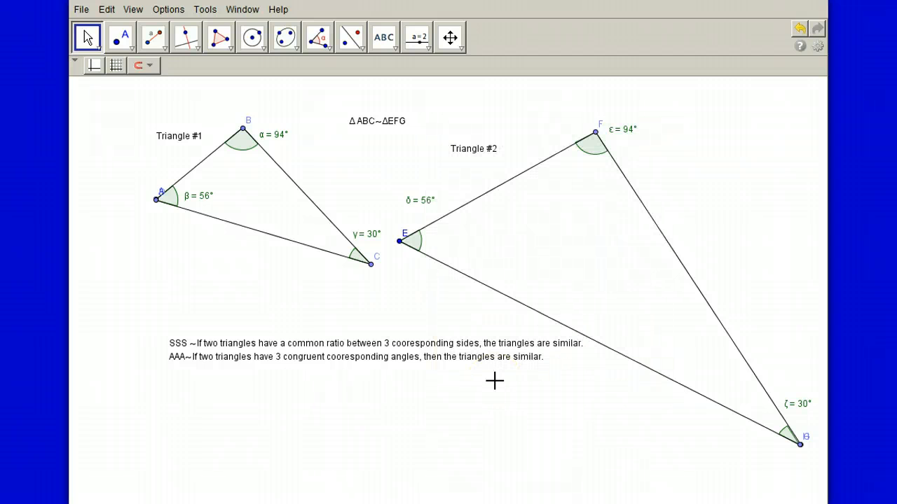
# Shift the two-line SSS and AAA text slightly down and to the left, clear of Triangle #2's lower side.
pyautogui.click(263, 365)
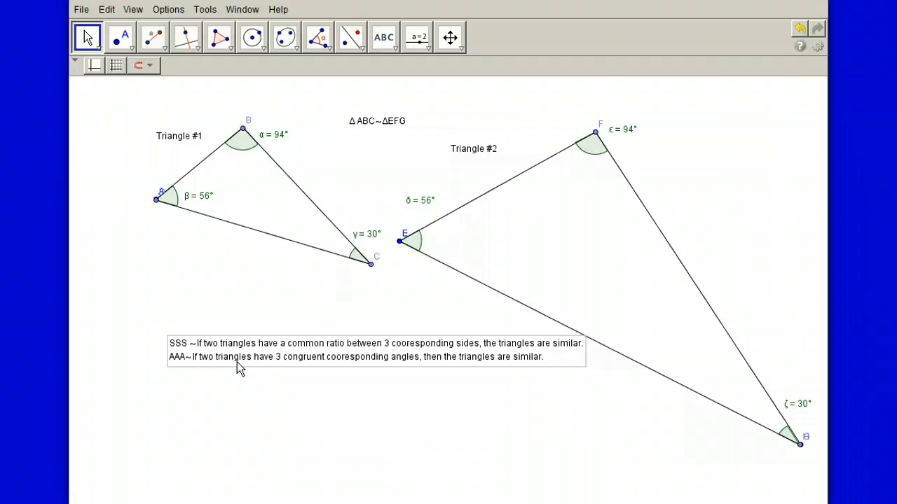
pyautogui.click(256, 347)
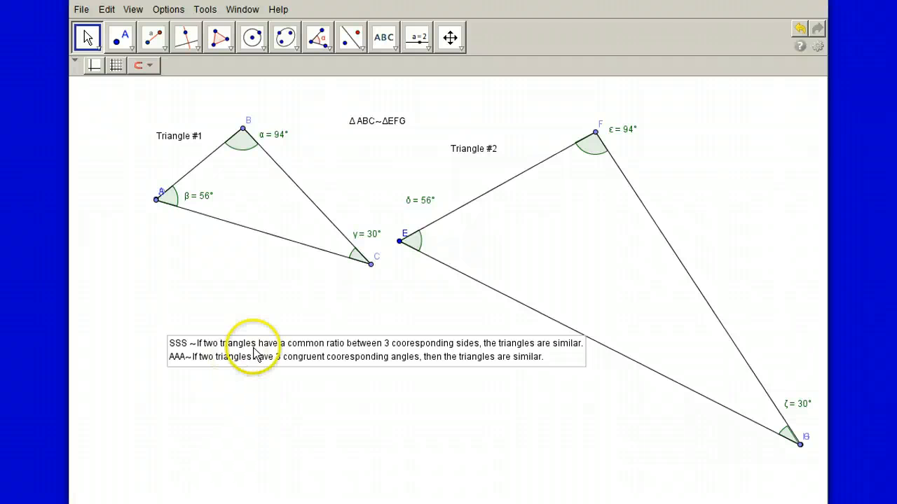
pyautogui.moveTo(256, 347); pyautogui.dragTo(247, 370)
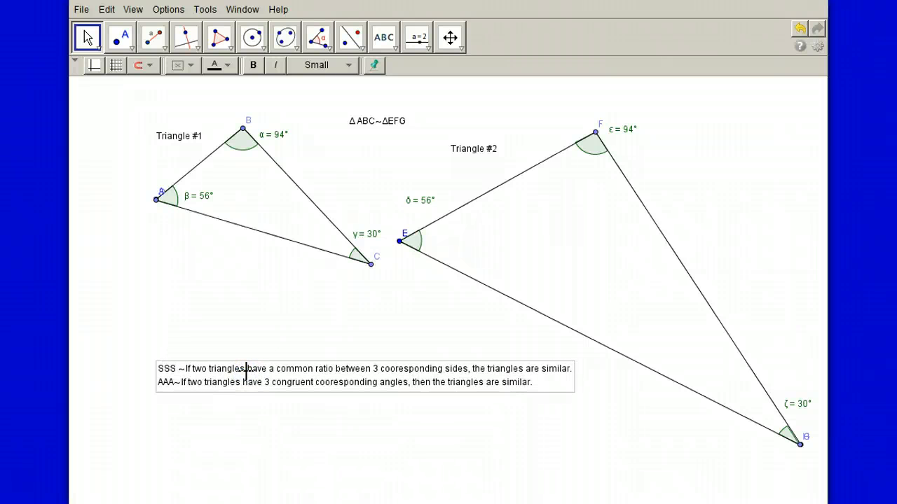
pyautogui.click(248, 389)
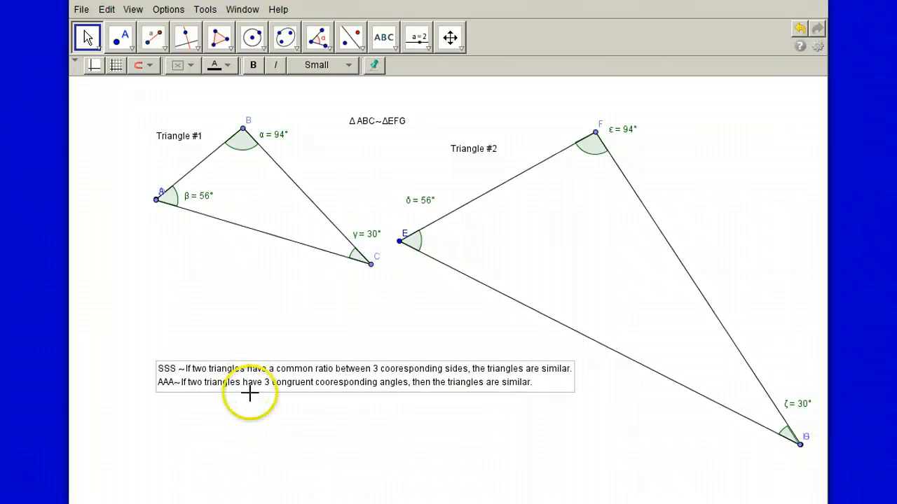